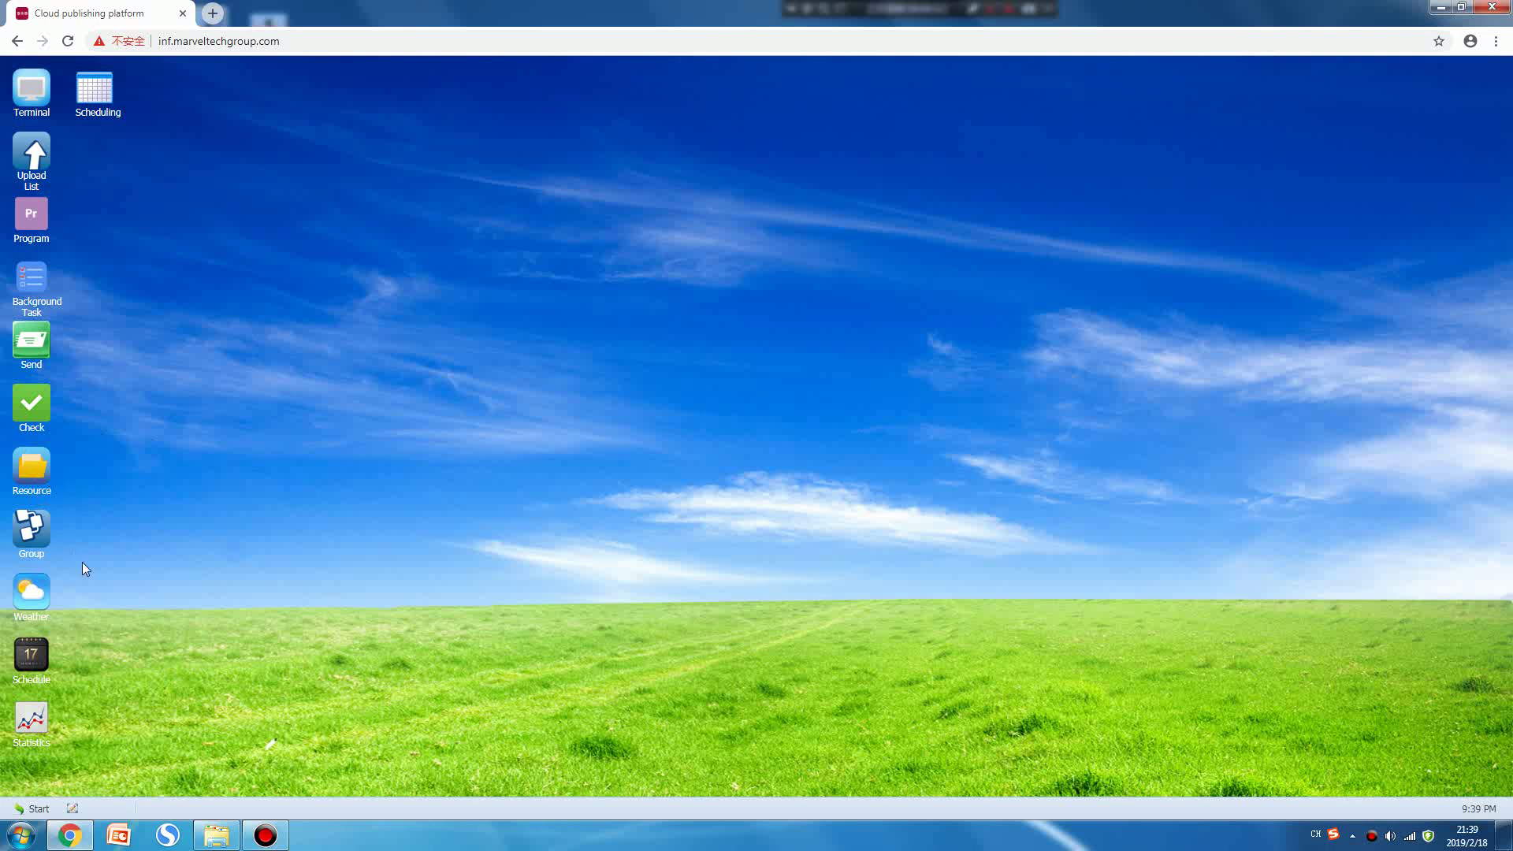
# Step: Open the Program editor from its icon on the web desktop
pyautogui.click(28, 225)
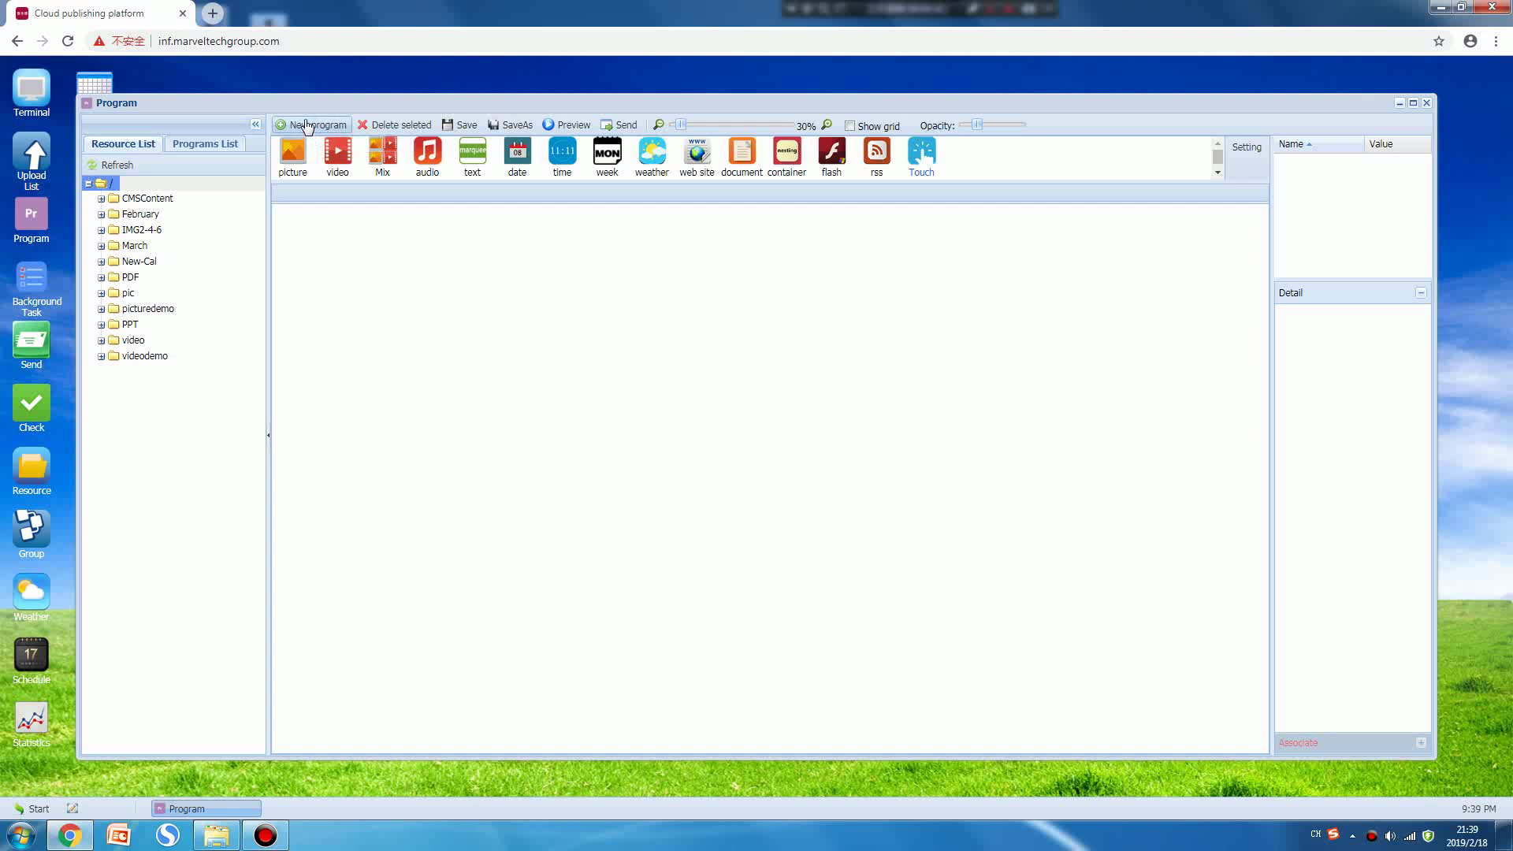
# Step: Start a new program with a 1920 x 1080 resolution
pyautogui.click(318, 124)
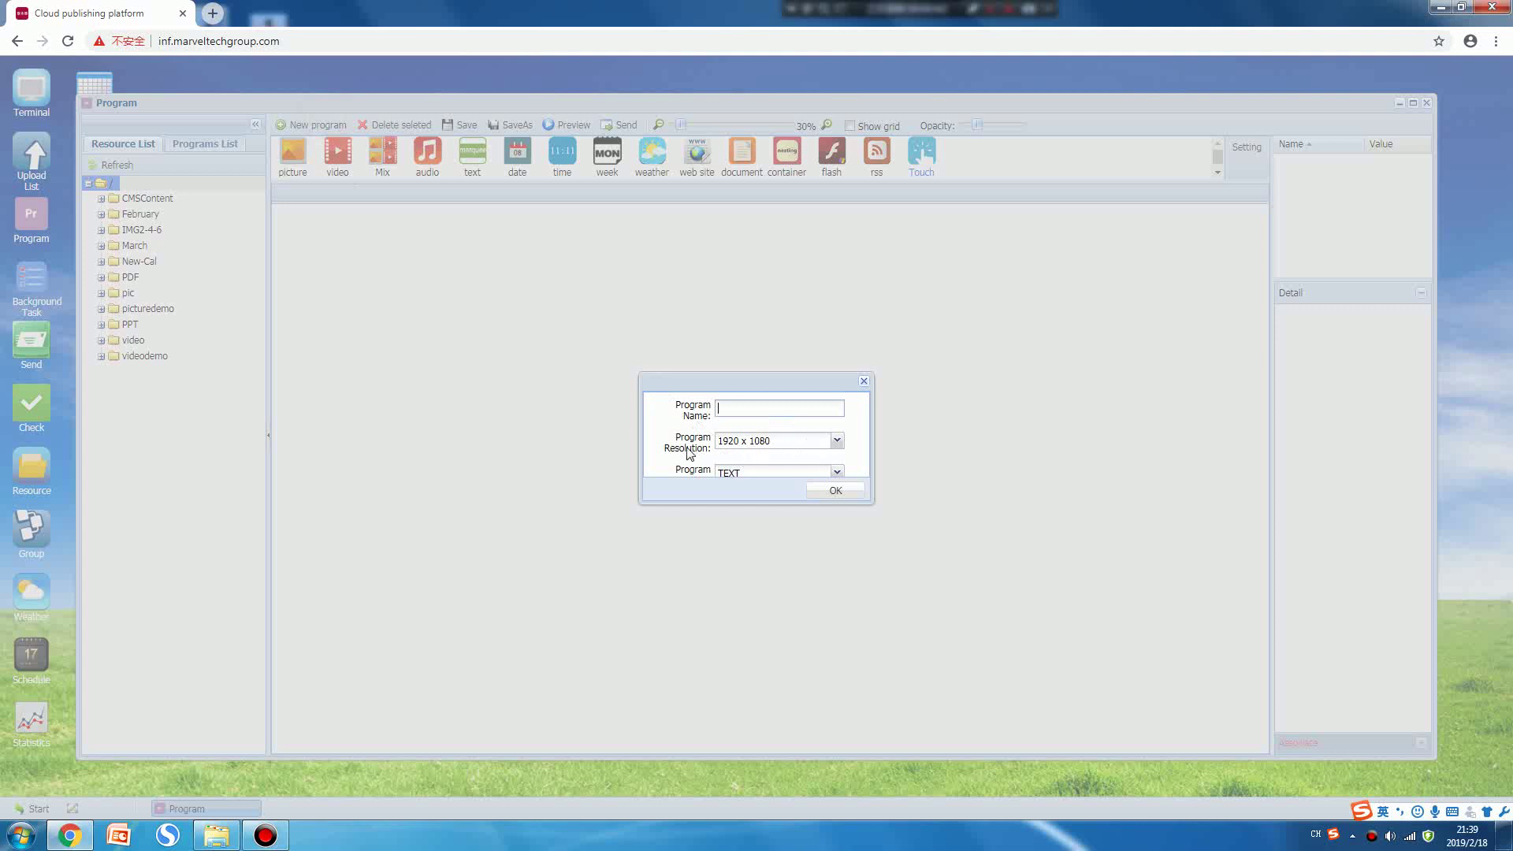
pyautogui.click(837, 440)
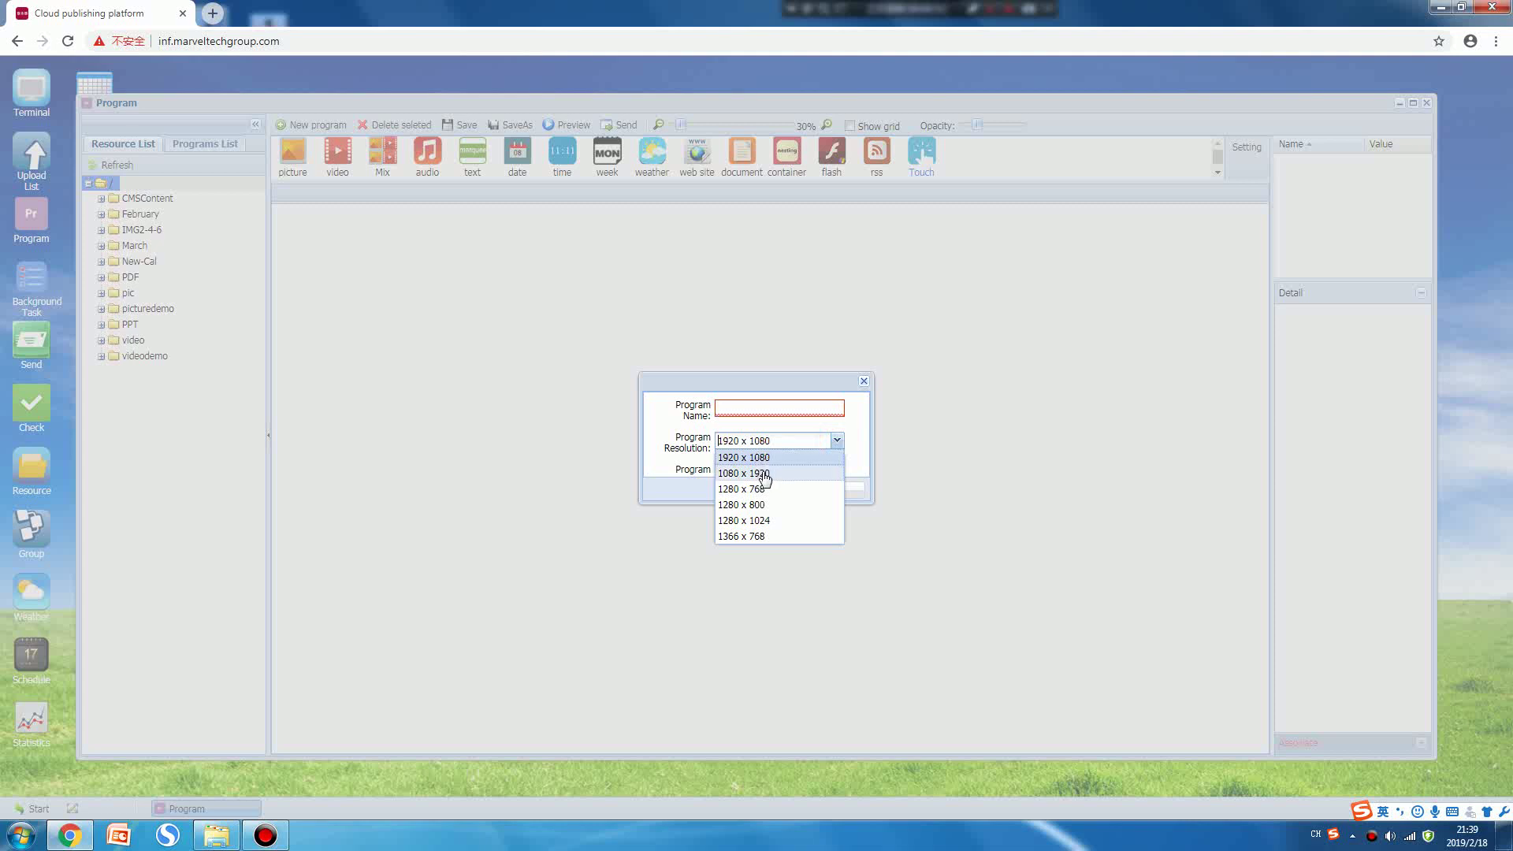
pyautogui.click(765, 474)
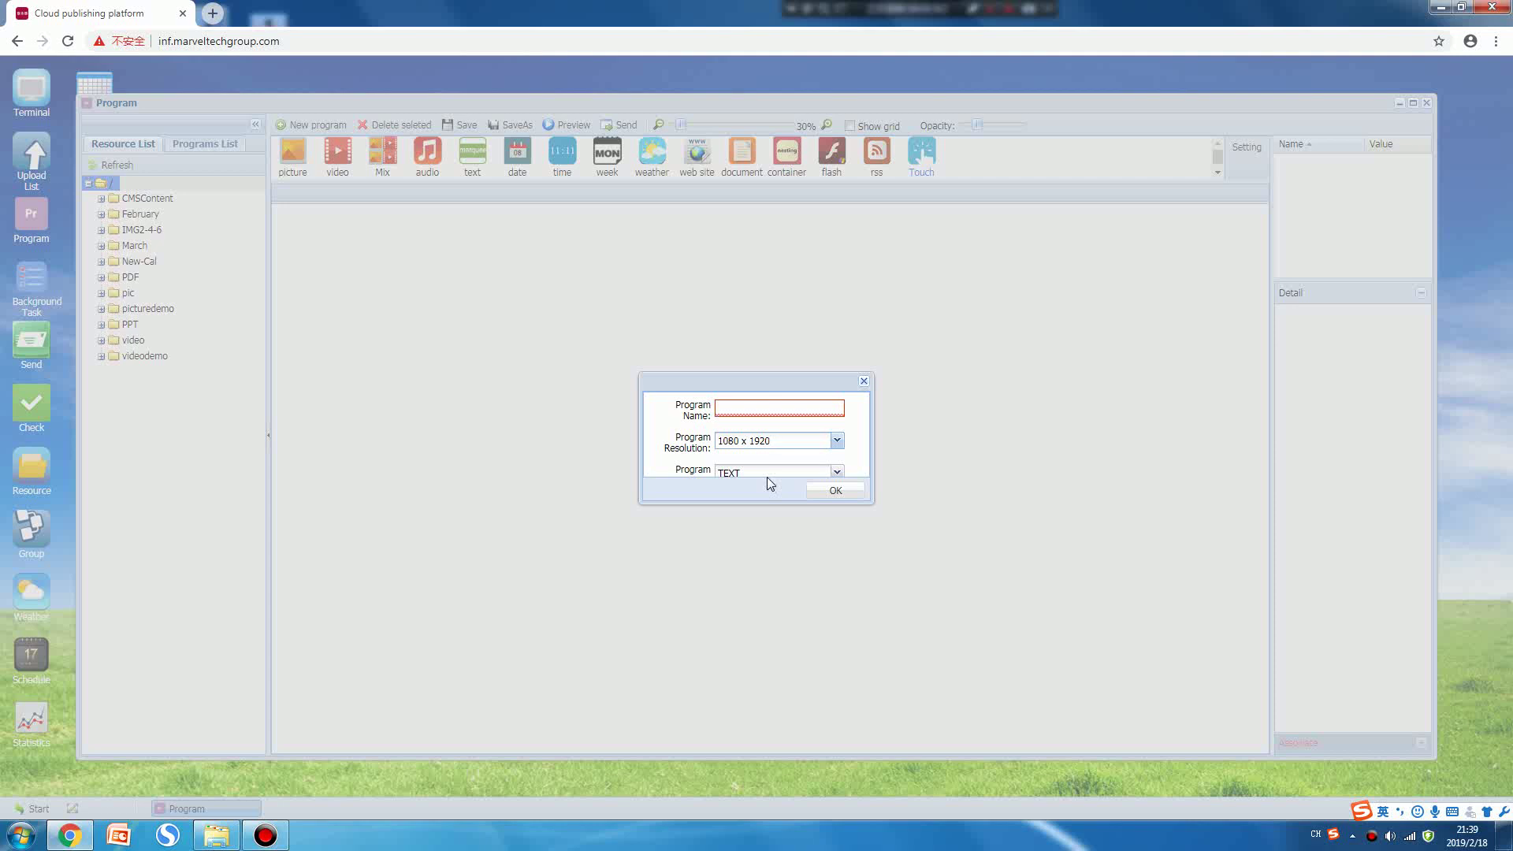
pyautogui.click(835, 446)
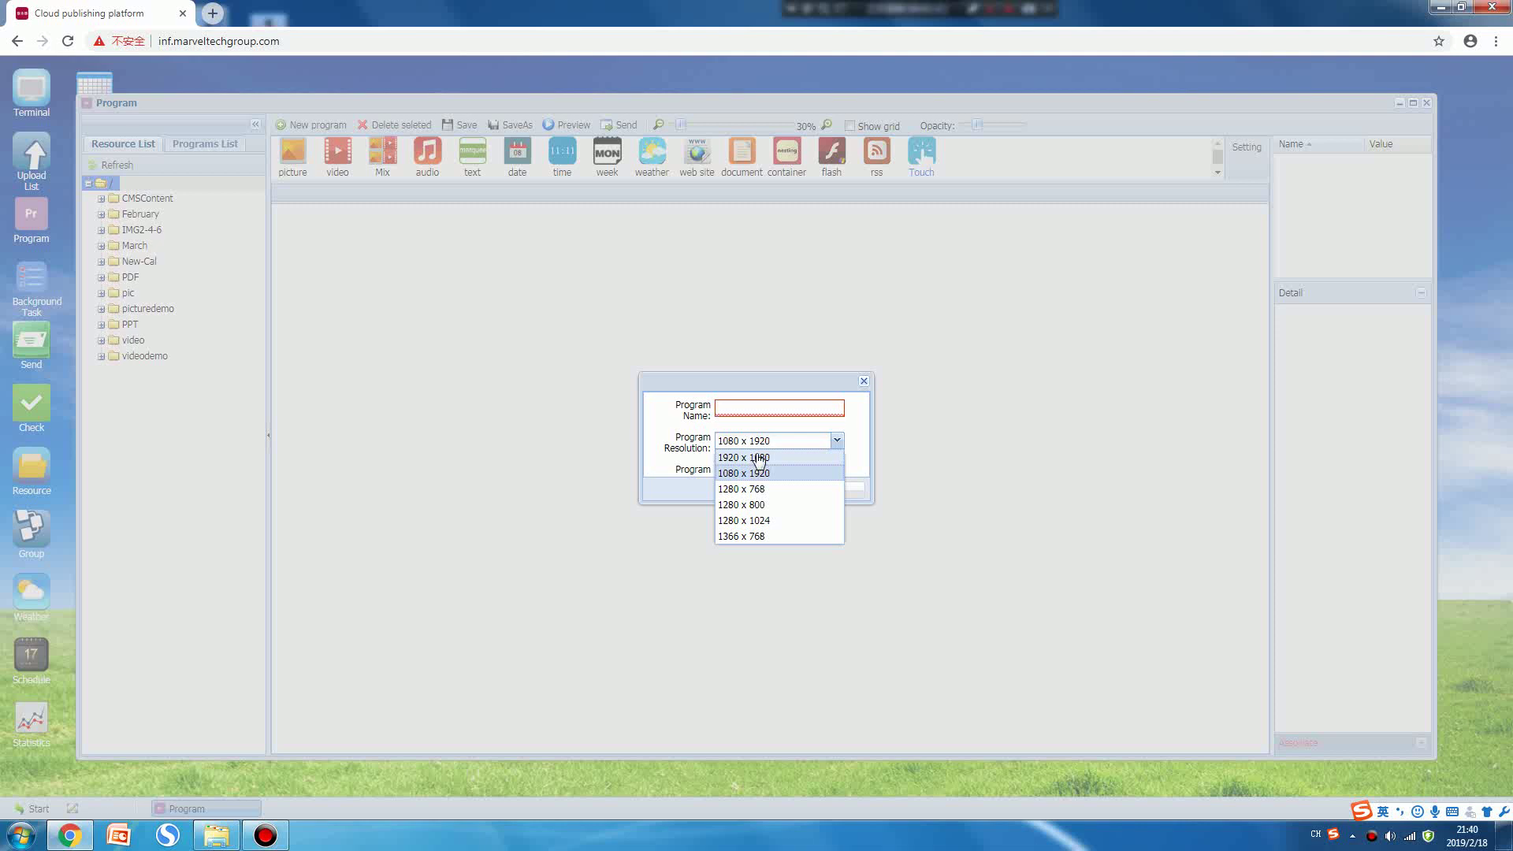
pyautogui.click(772, 458)
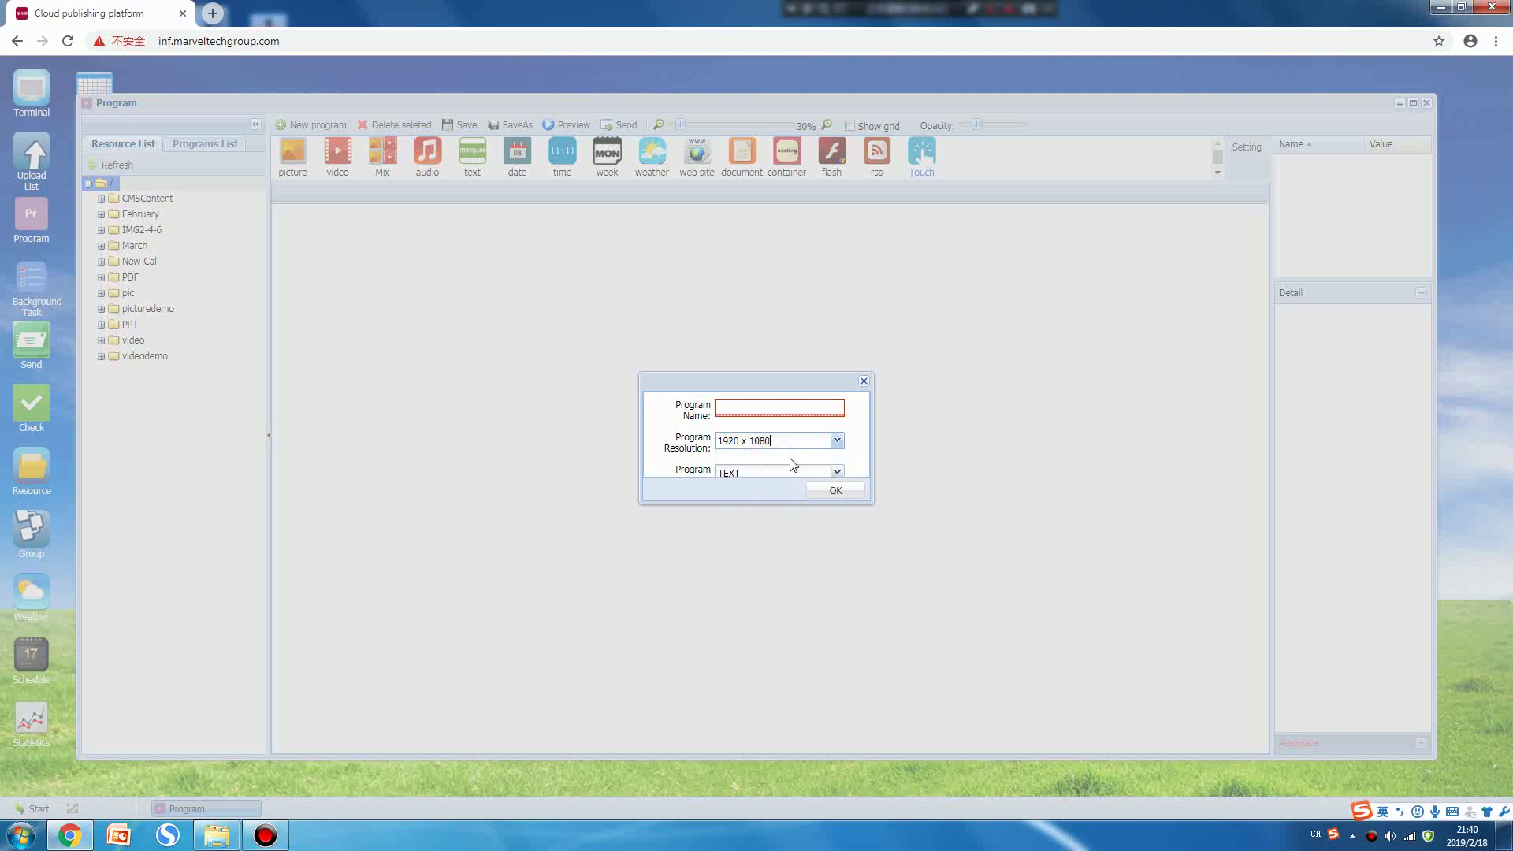
pyautogui.click(766, 405)
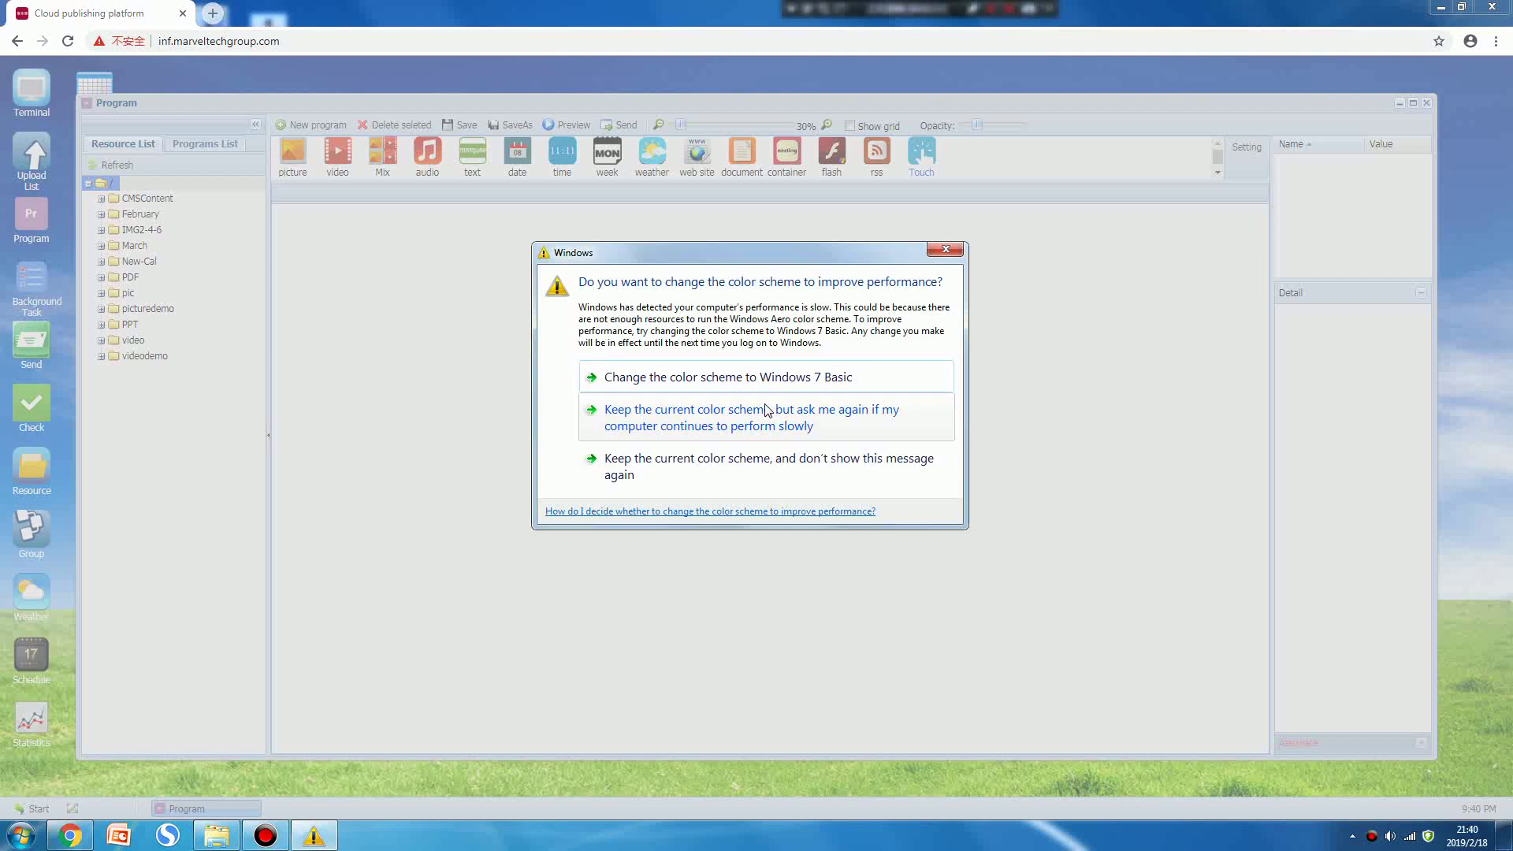
pyautogui.click(946, 249)
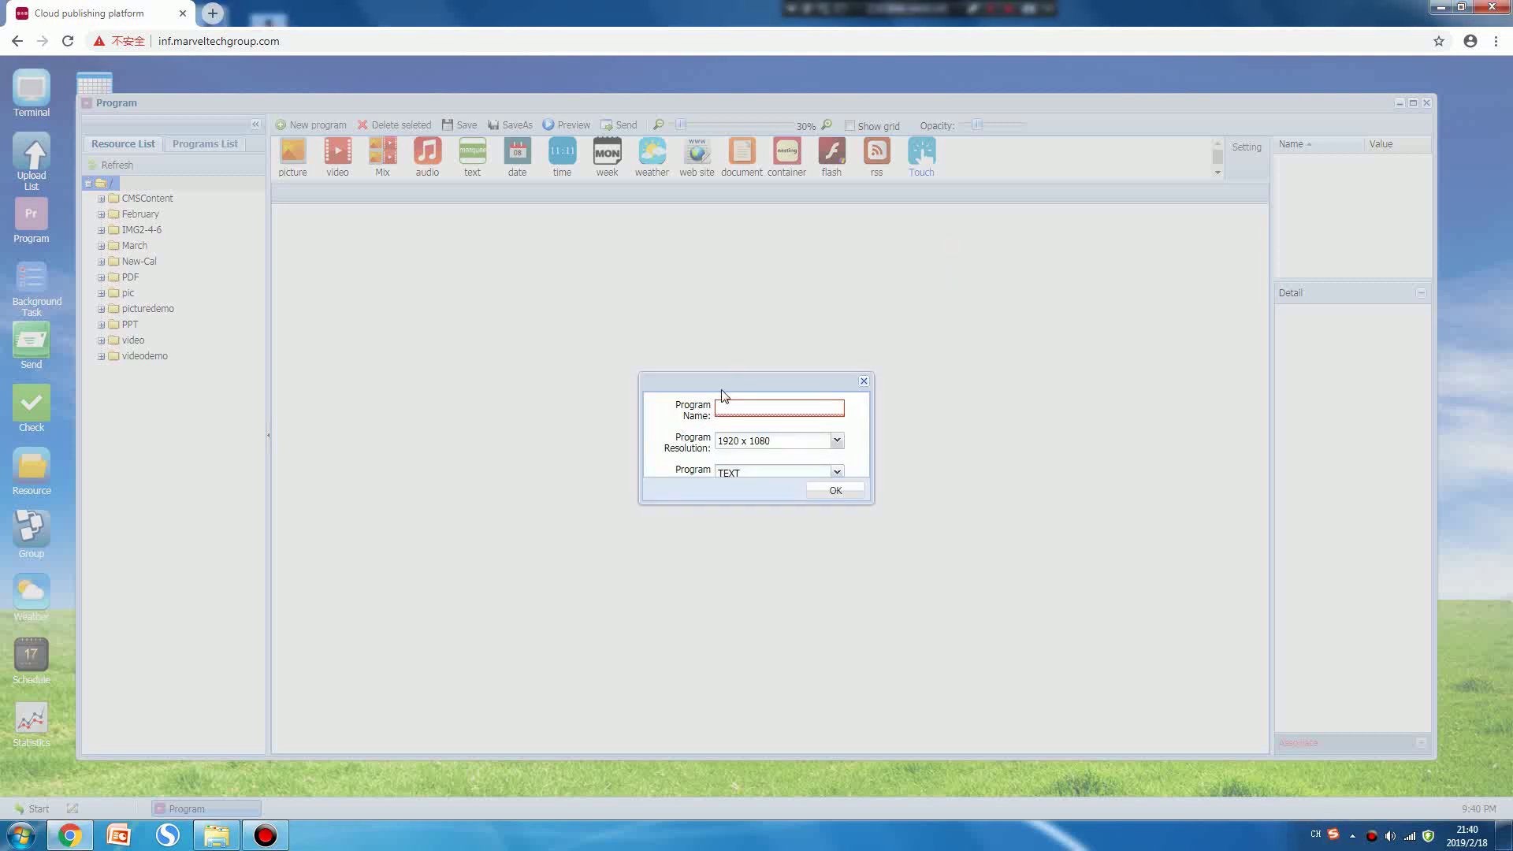
# Step: Name the new program 'demo' and confirm its creation
pyautogui.click(723, 403)
pyautogui.write('in')
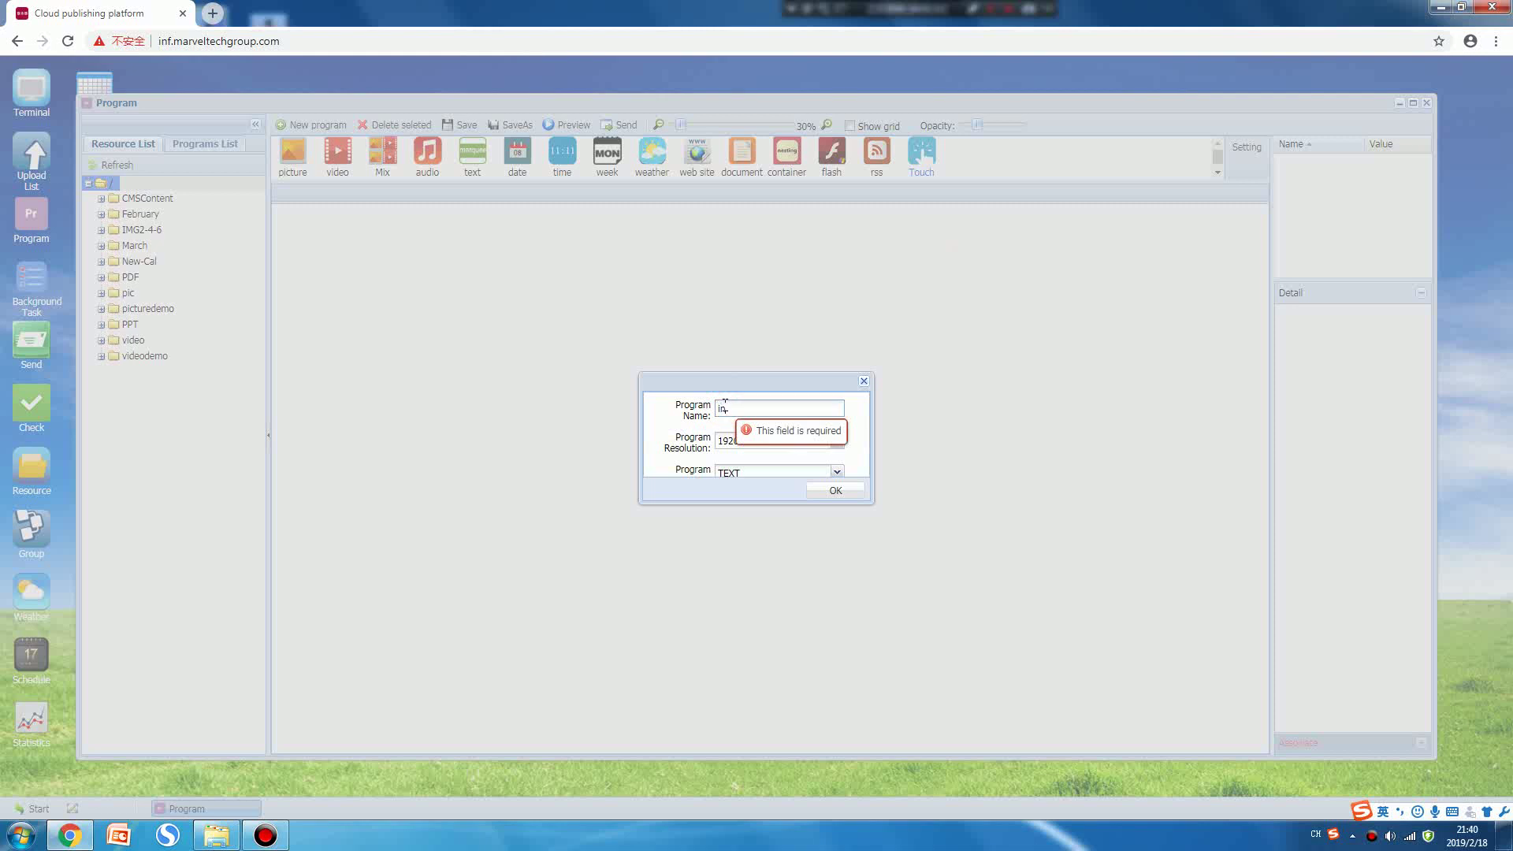
pyautogui.press('BackSpace')
pyautogui.write('demo')
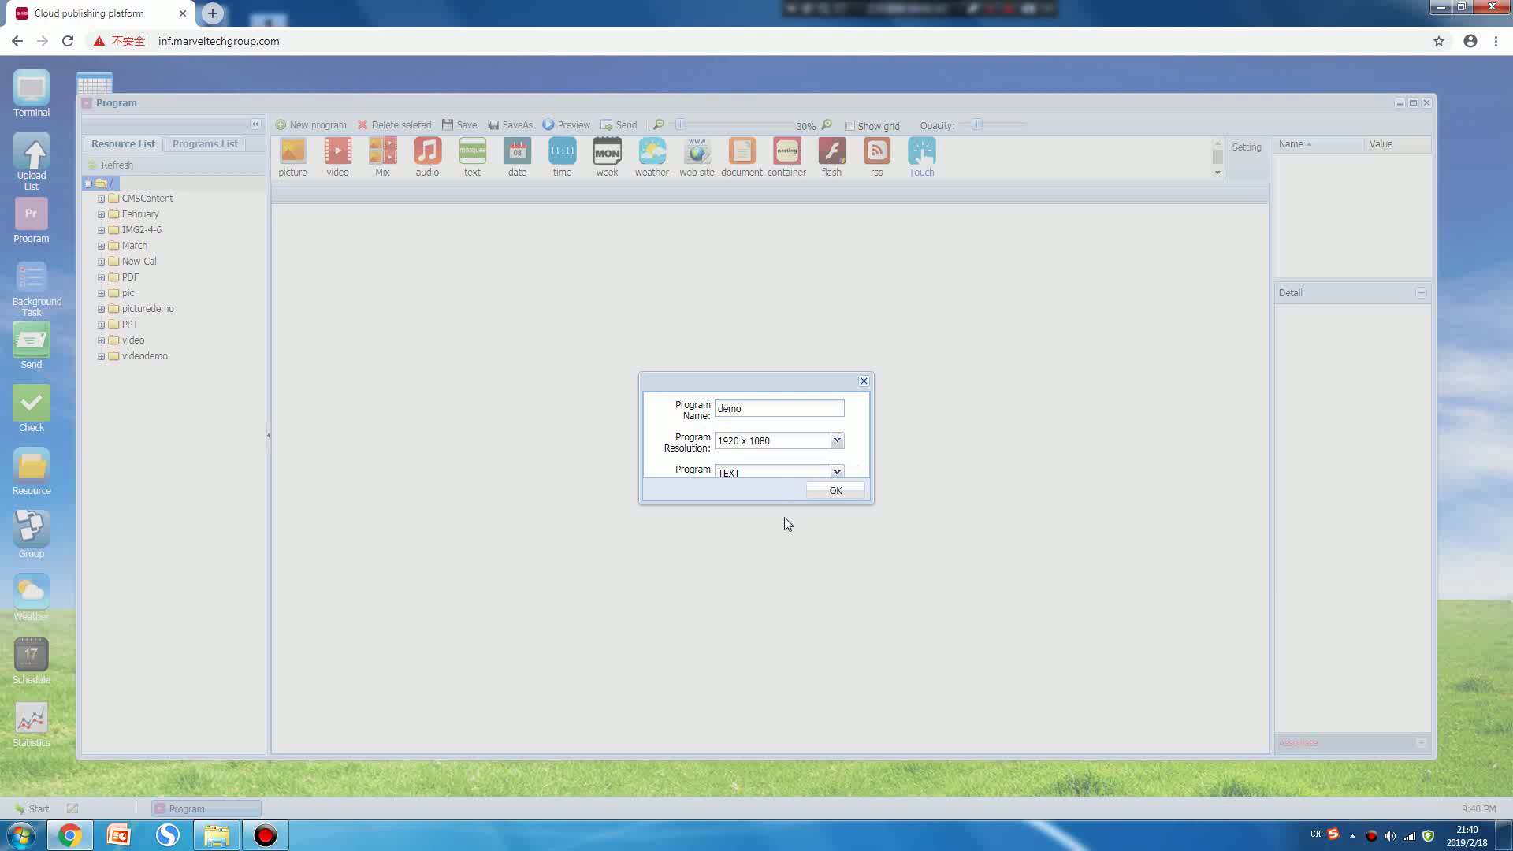
pyautogui.click(835, 493)
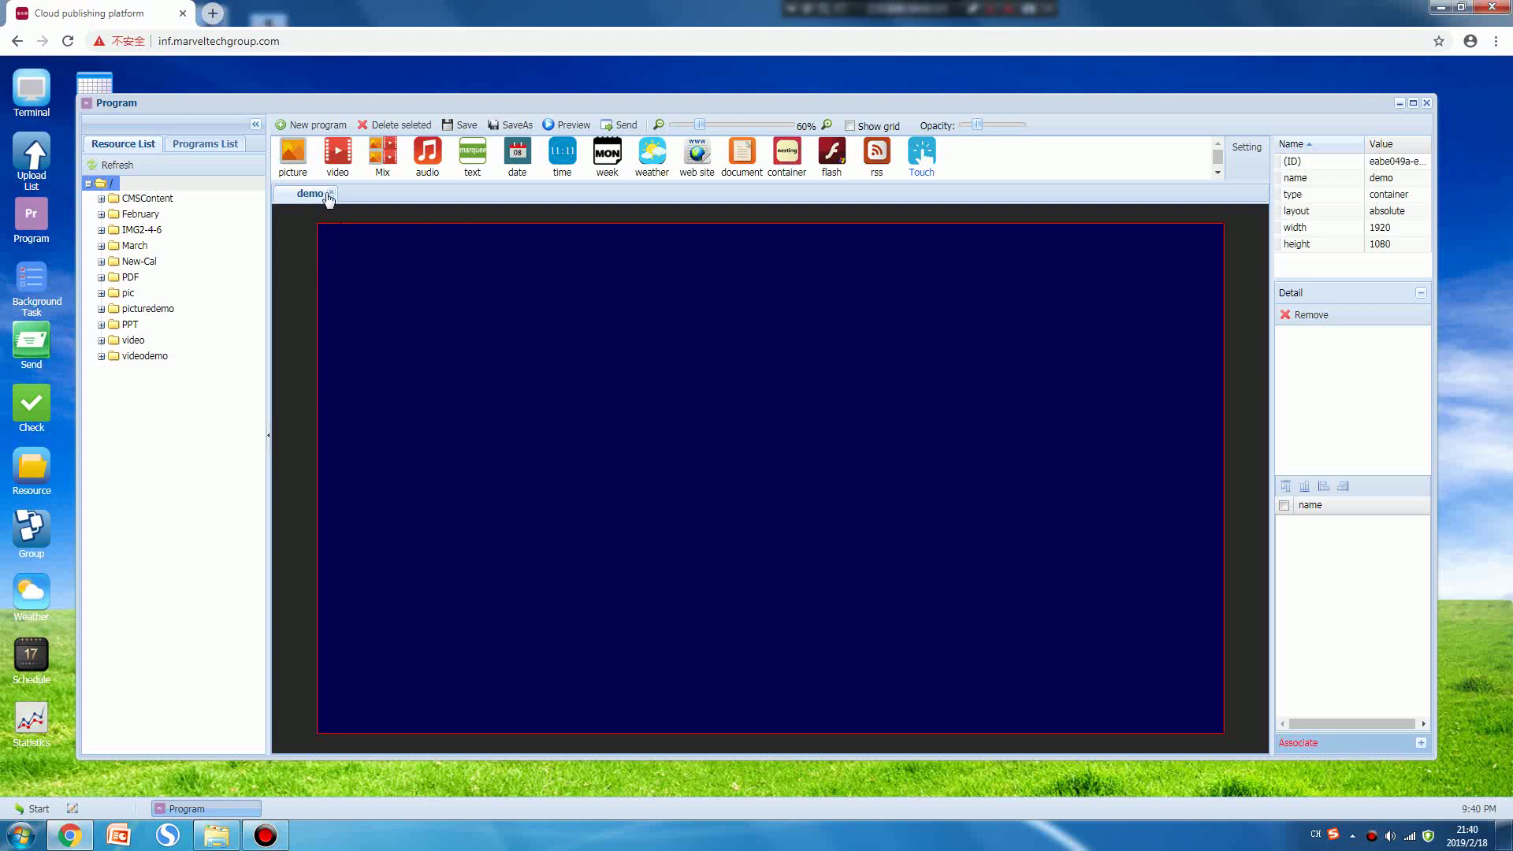
# Step: Place picture-0 on the canvas, check its 640 width, then widen it toward the right edge
pyautogui.moveTo(296, 154); pyautogui.dragTo(378, 284)
pyautogui.click(409, 306)
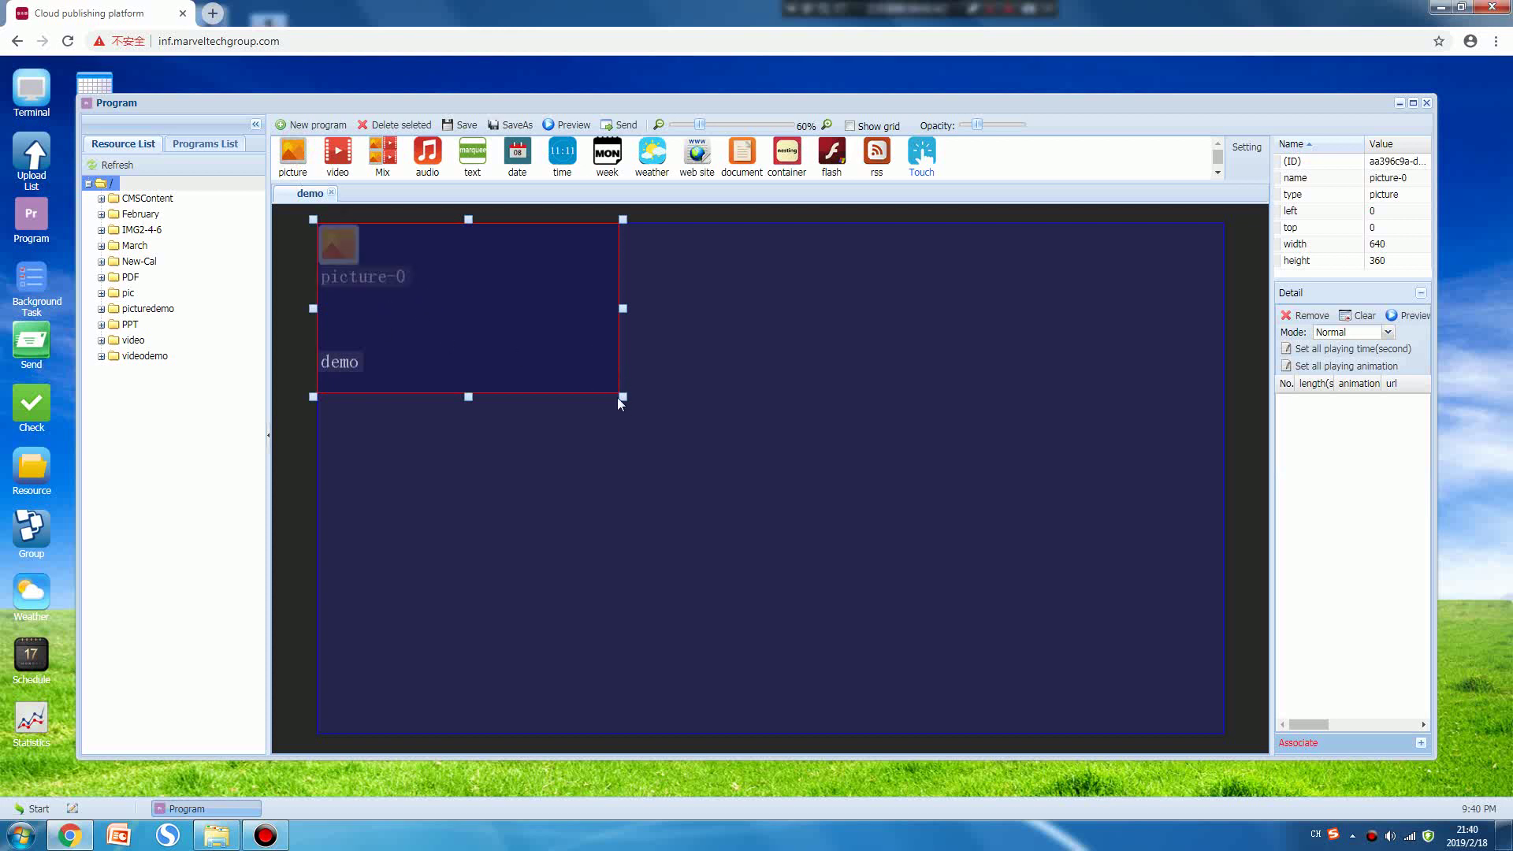
pyautogui.click(572, 357)
pyautogui.click(1399, 240)
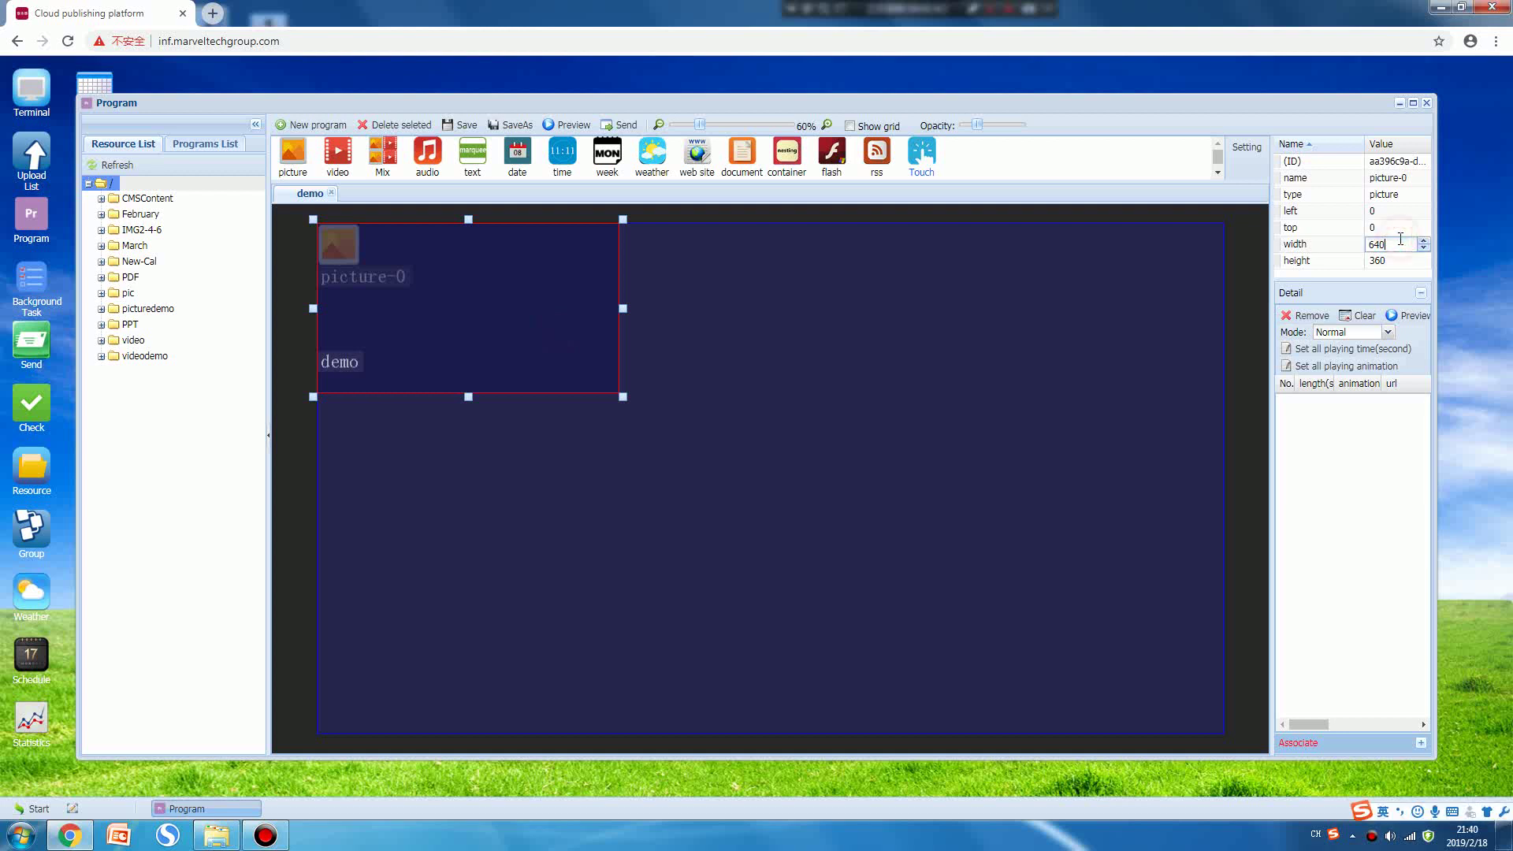
pyautogui.click(1396, 260)
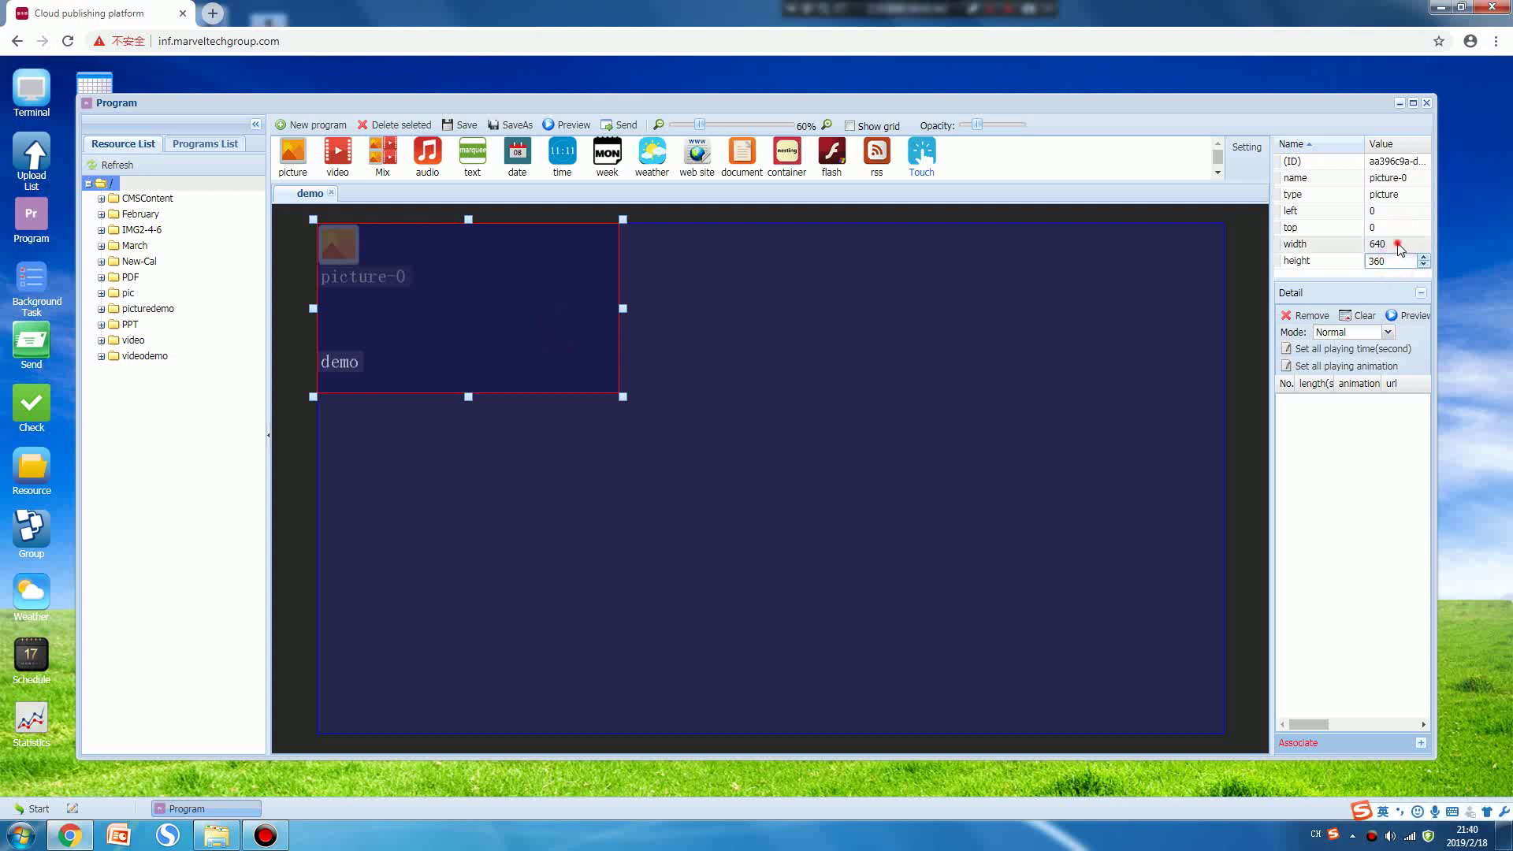
pyautogui.click(1395, 244)
pyautogui.click(515, 352)
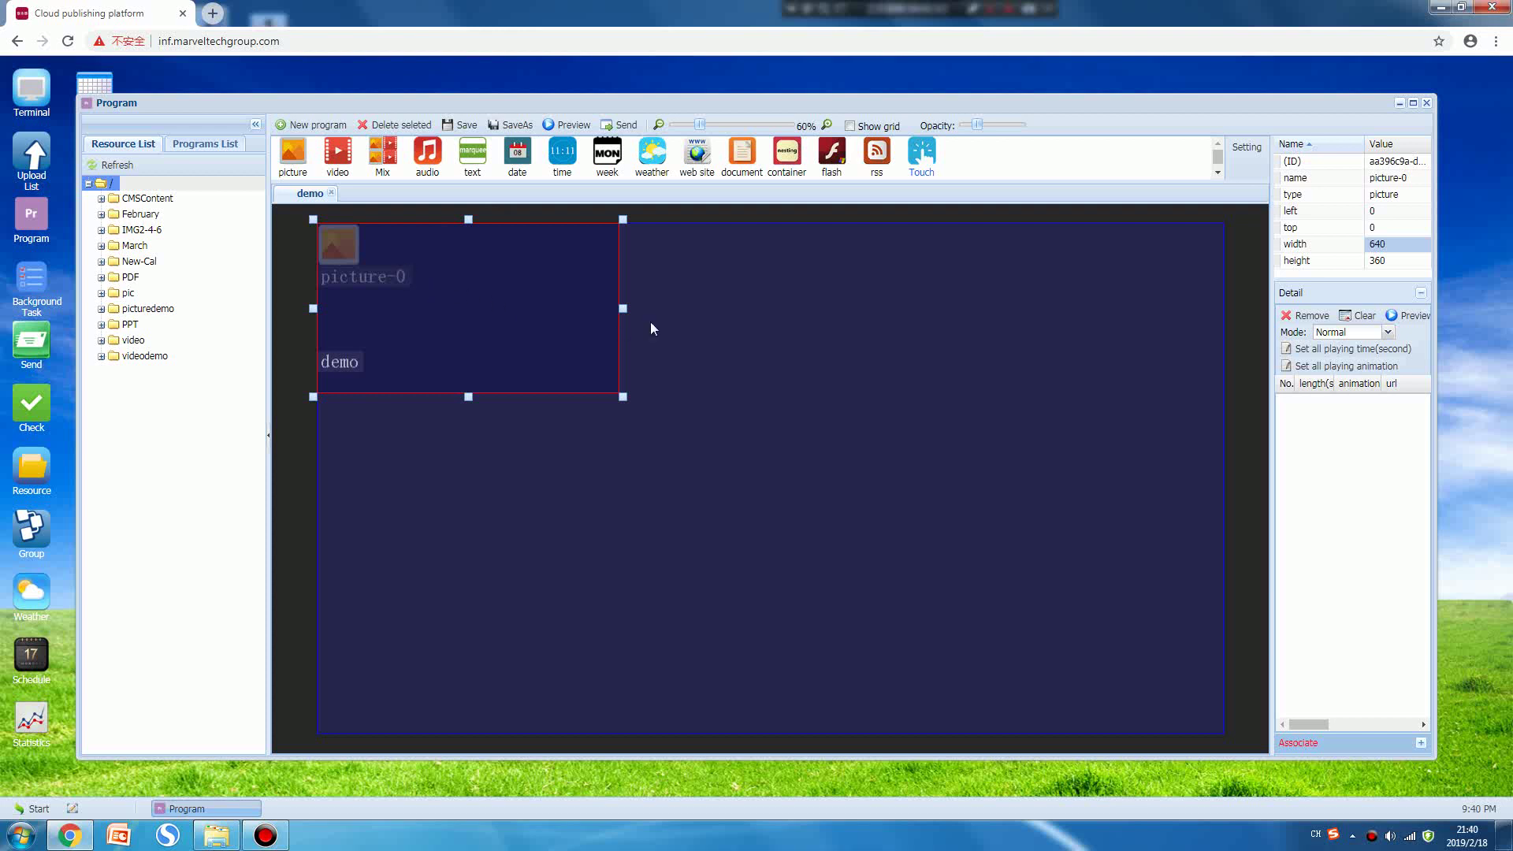
pyautogui.moveTo(622, 396); pyautogui.dragTo(752, 435)
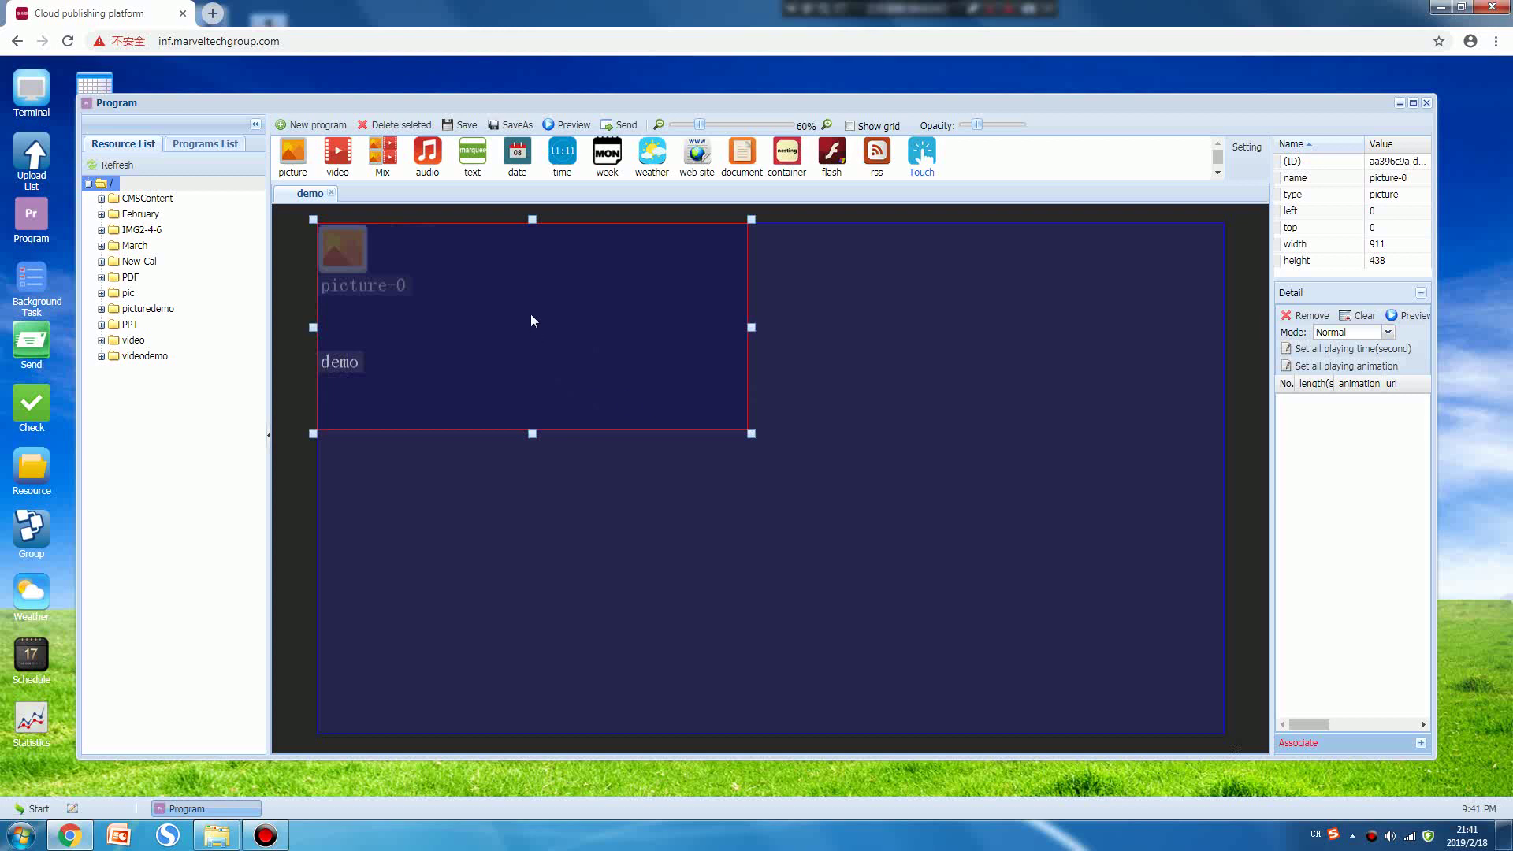
pyautogui.moveTo(751, 434); pyautogui.dragTo(1227, 552)
# Step: Stretch picture-0 to the right edge and shorten it to the canvas's upper portion
pyautogui.click(669, 676)
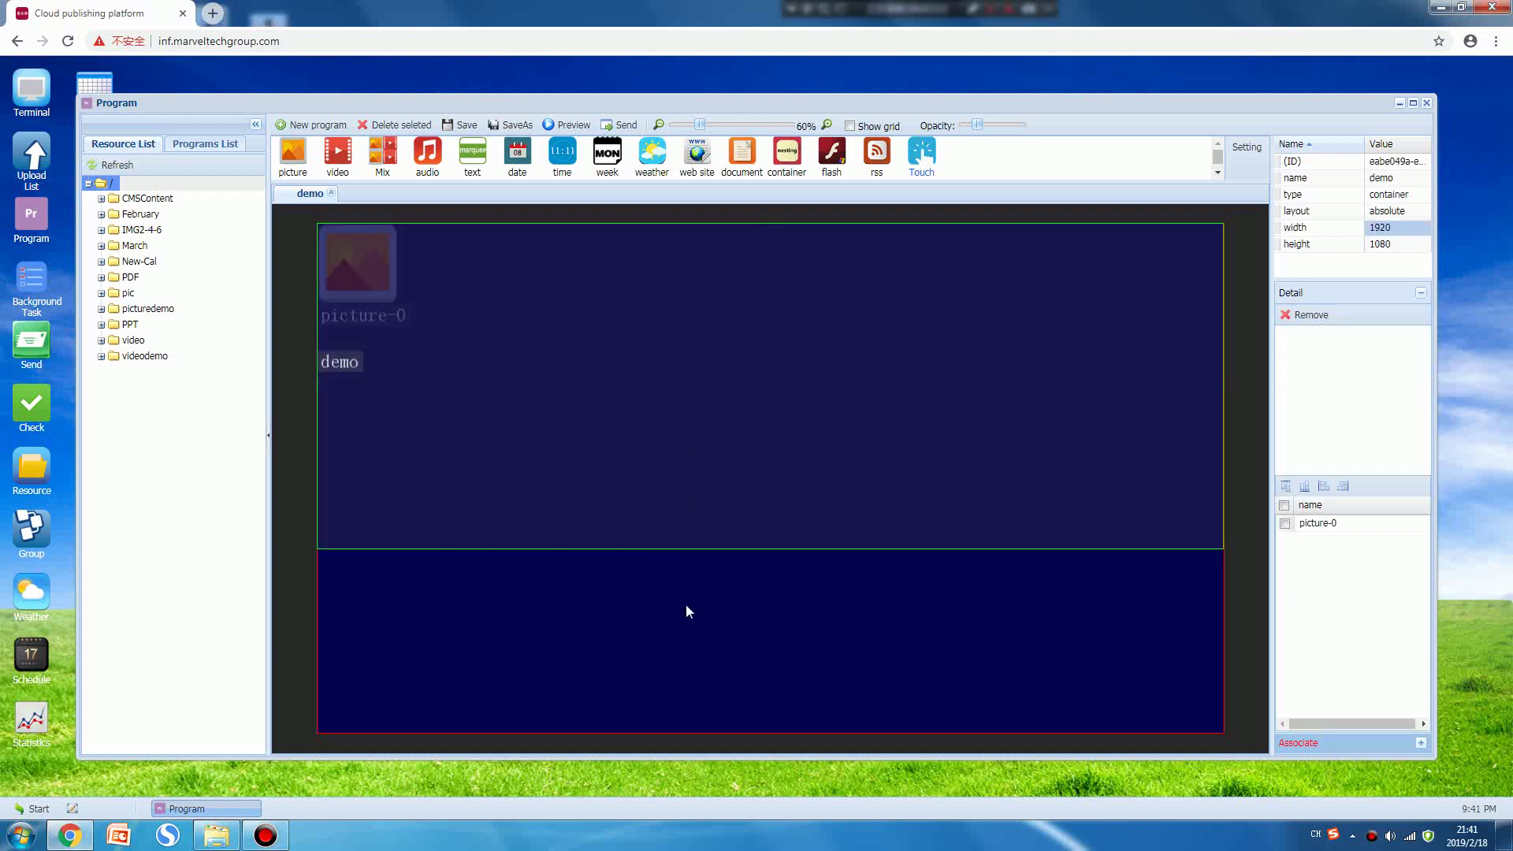
pyautogui.click(720, 416)
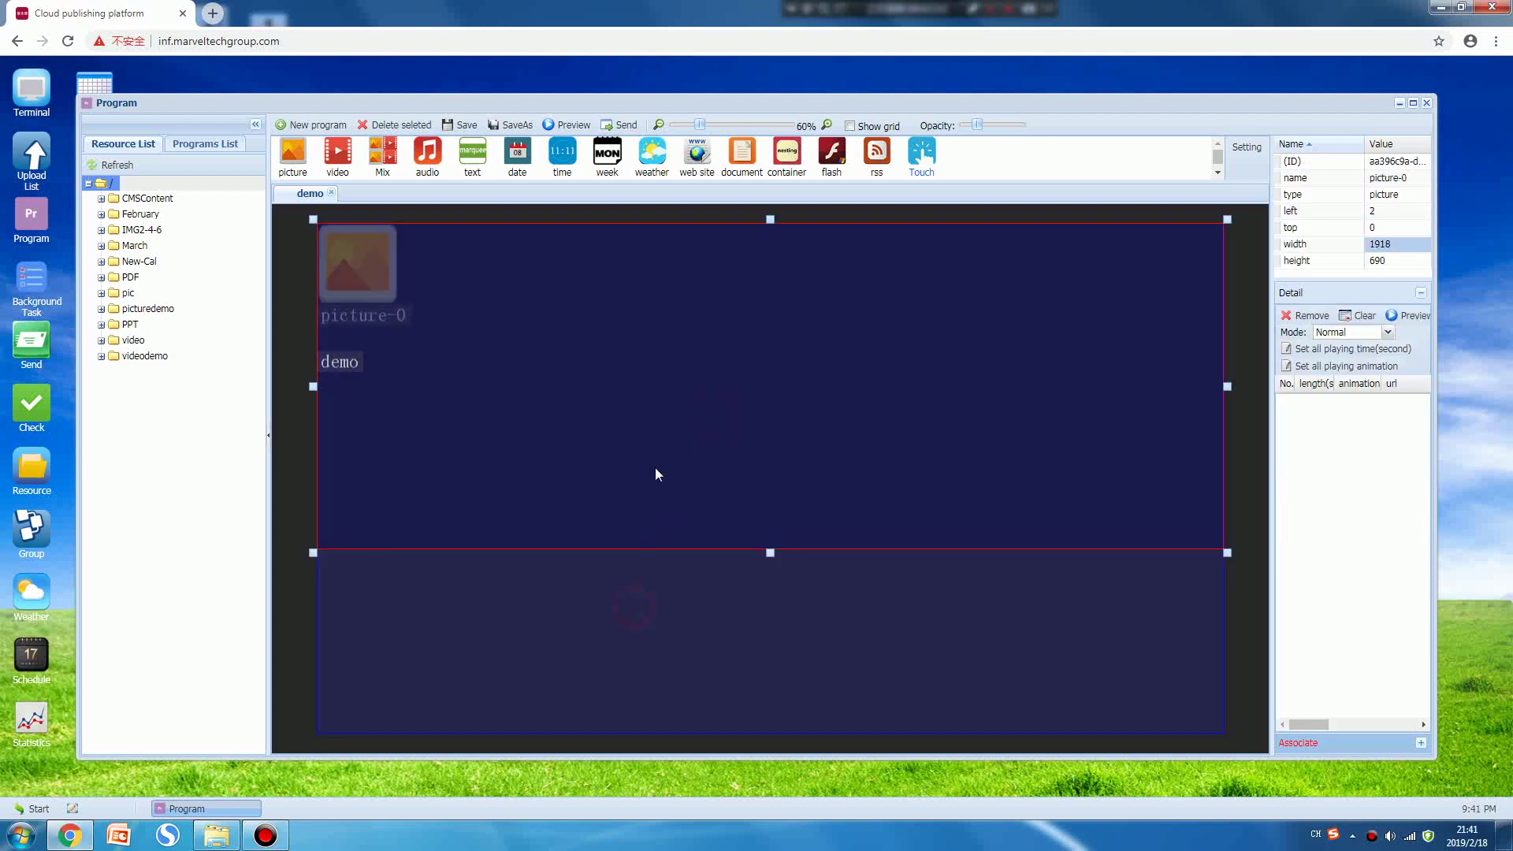
pyautogui.click(671, 439)
pyautogui.moveTo(769, 552); pyautogui.dragTo(770, 490)
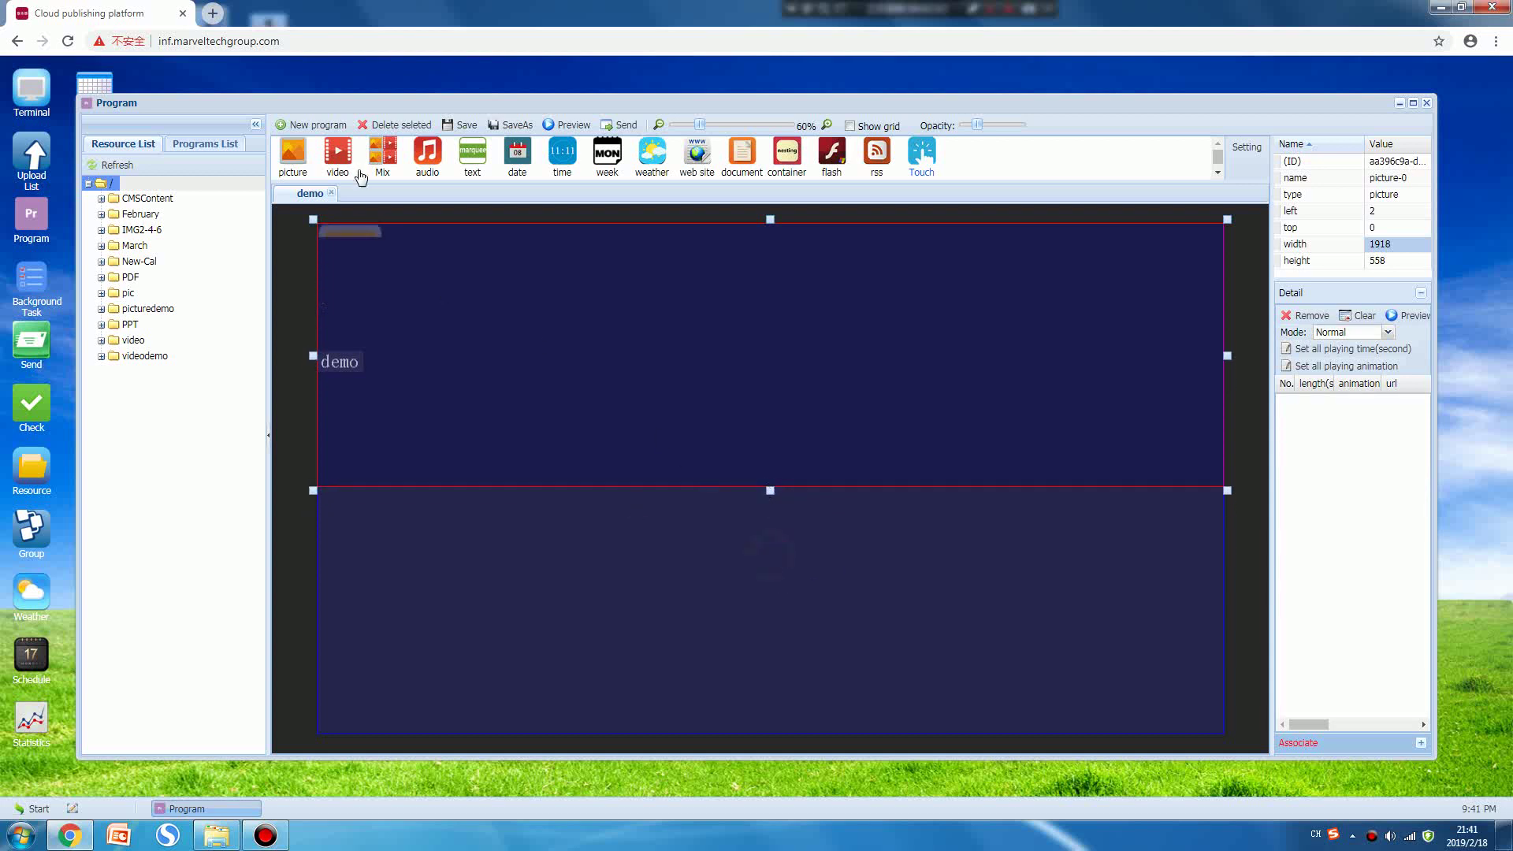
# Step: Add video-1 below picture-0, aligned left and stretched across the full canvas width
pyautogui.moveTo(338, 156); pyautogui.dragTo(497, 594)
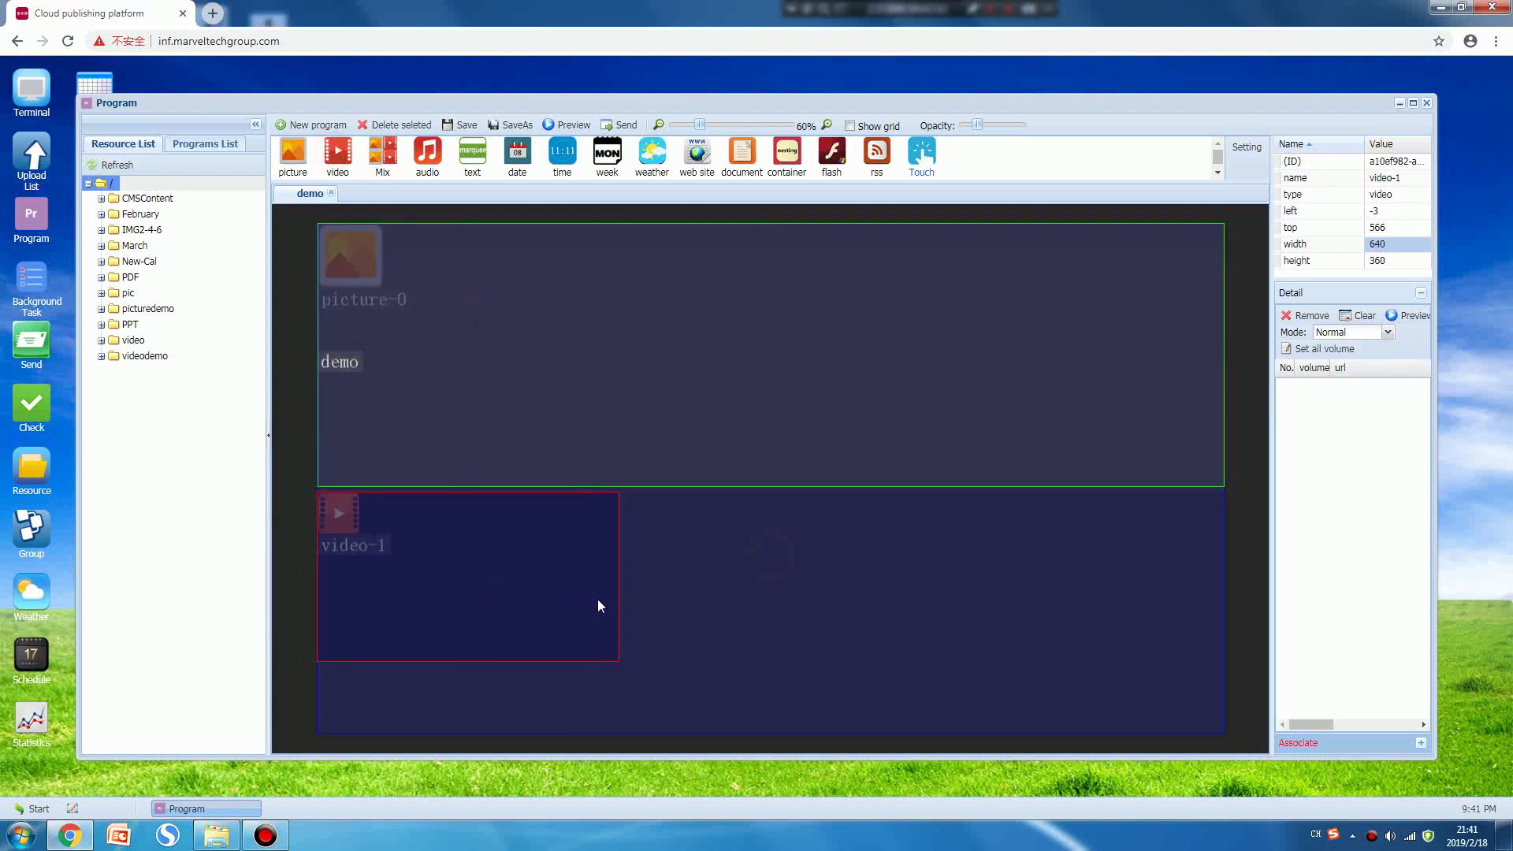
pyautogui.moveTo(531, 580); pyautogui.dragTo(531, 574)
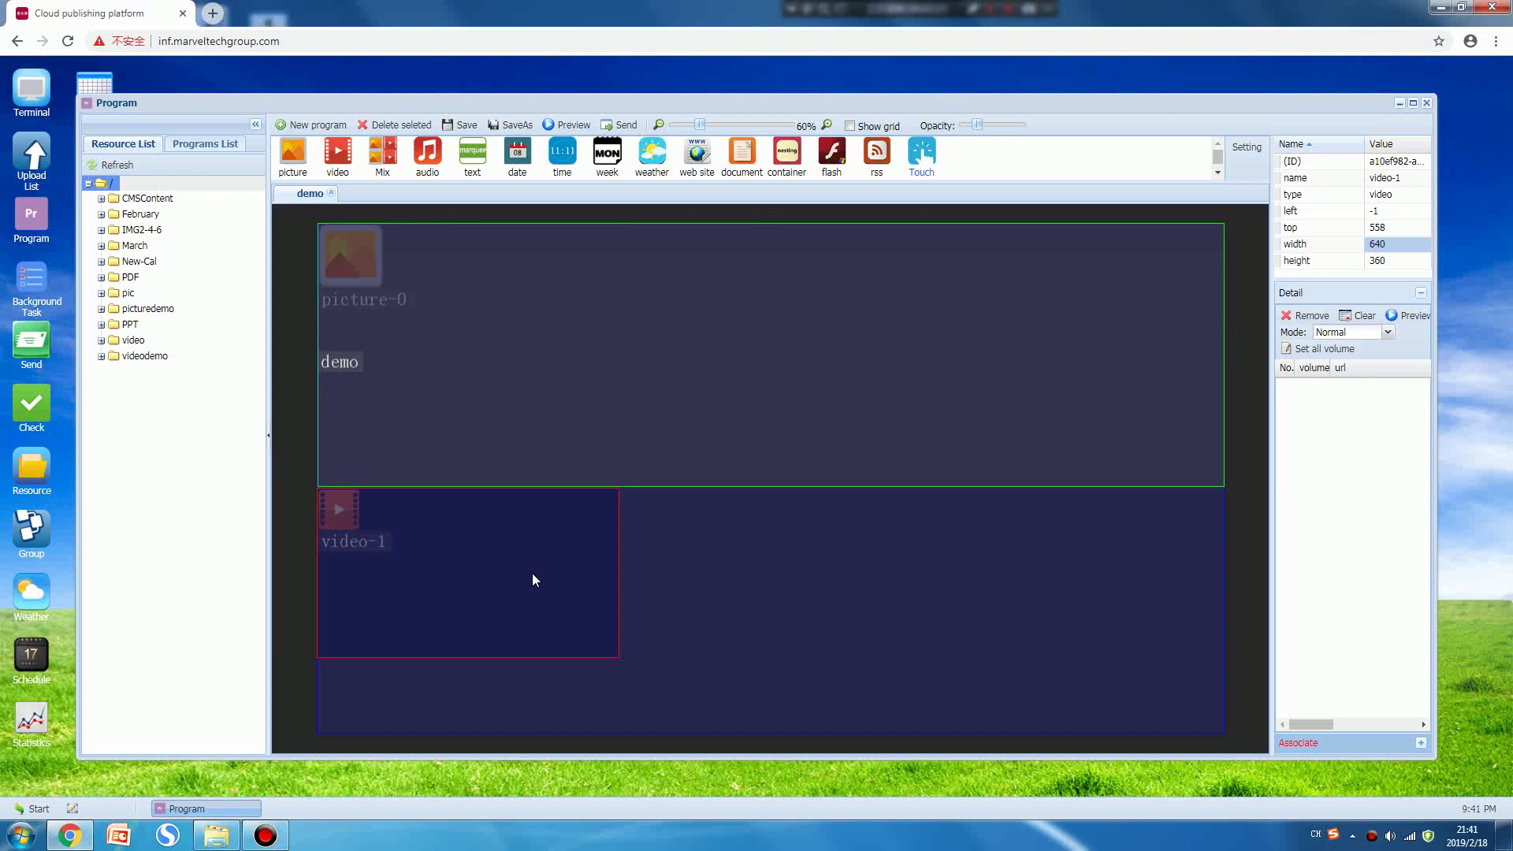
pyautogui.click(534, 580)
pyautogui.moveTo(623, 662); pyautogui.dragTo(1229, 755)
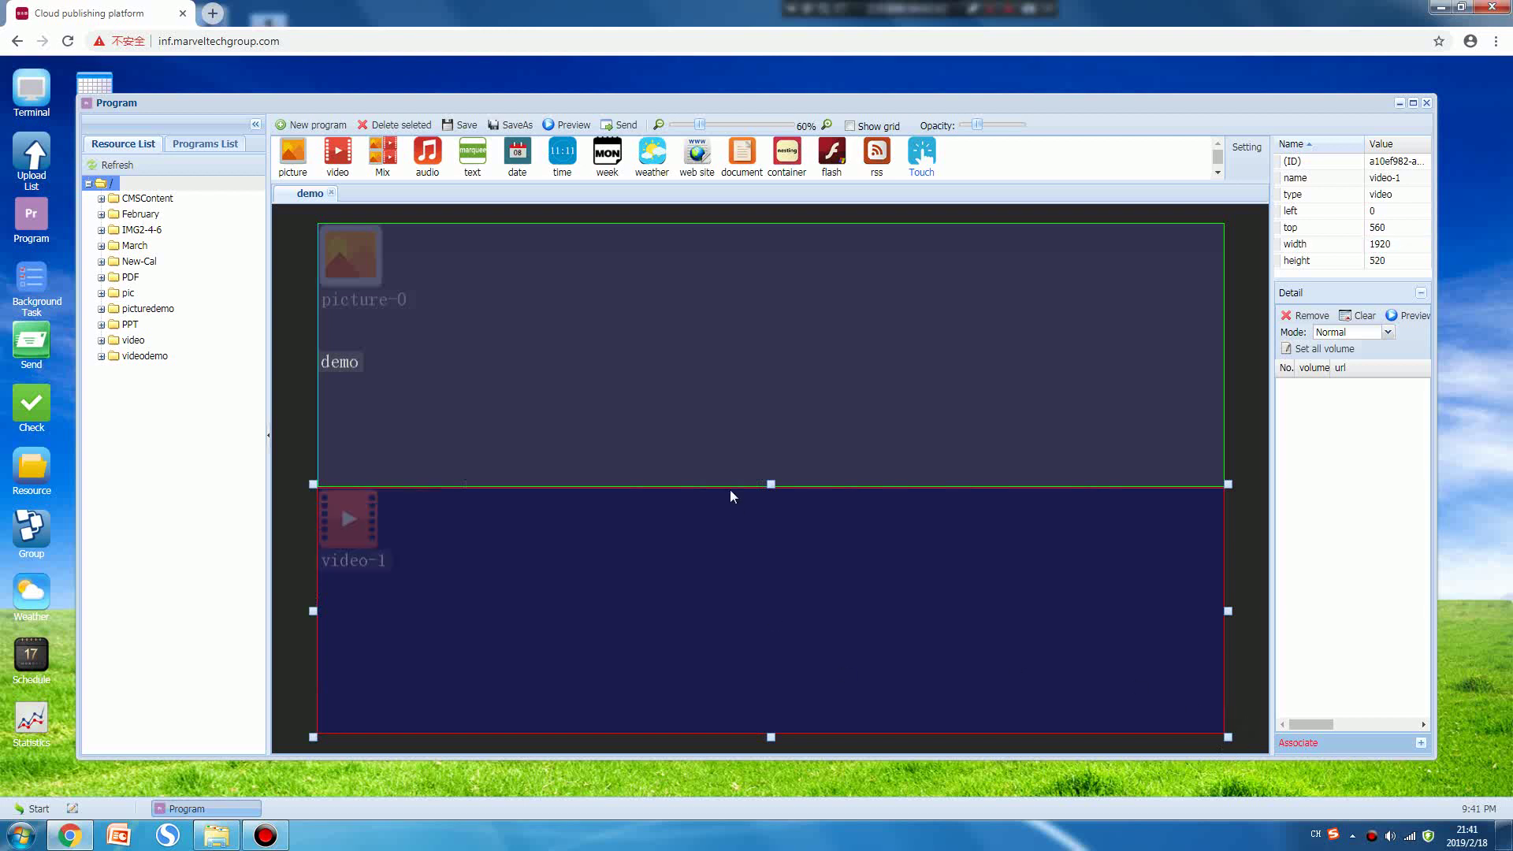
pyautogui.click(662, 354)
pyautogui.click(581, 361)
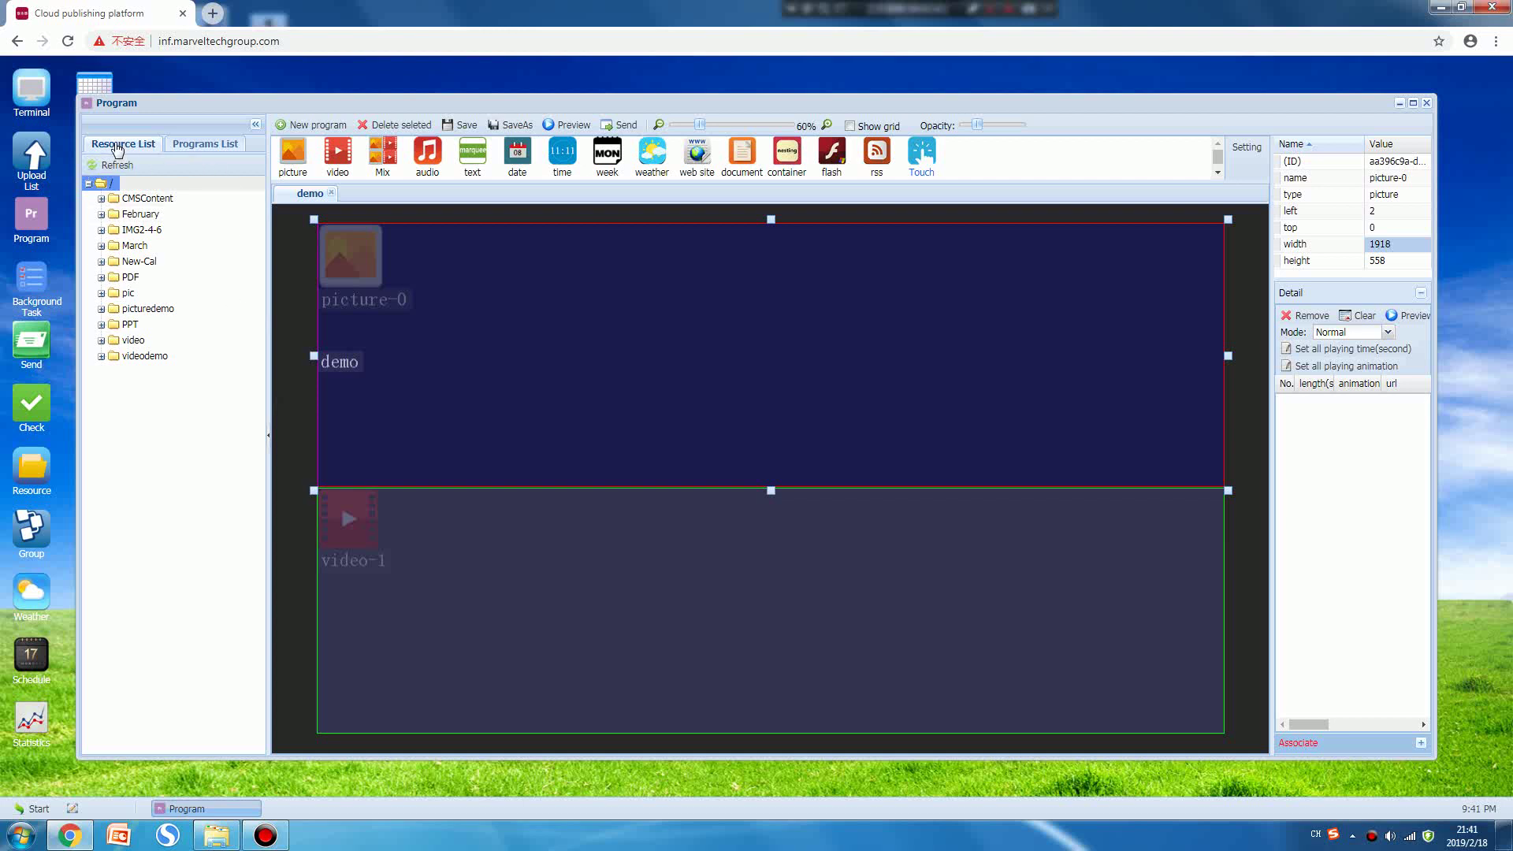
pyautogui.click(115, 143)
# Step: Drag images 1.jpg through 6.jpg from picturedemo into the picture-0 region
pyautogui.doubleClick(141, 308)
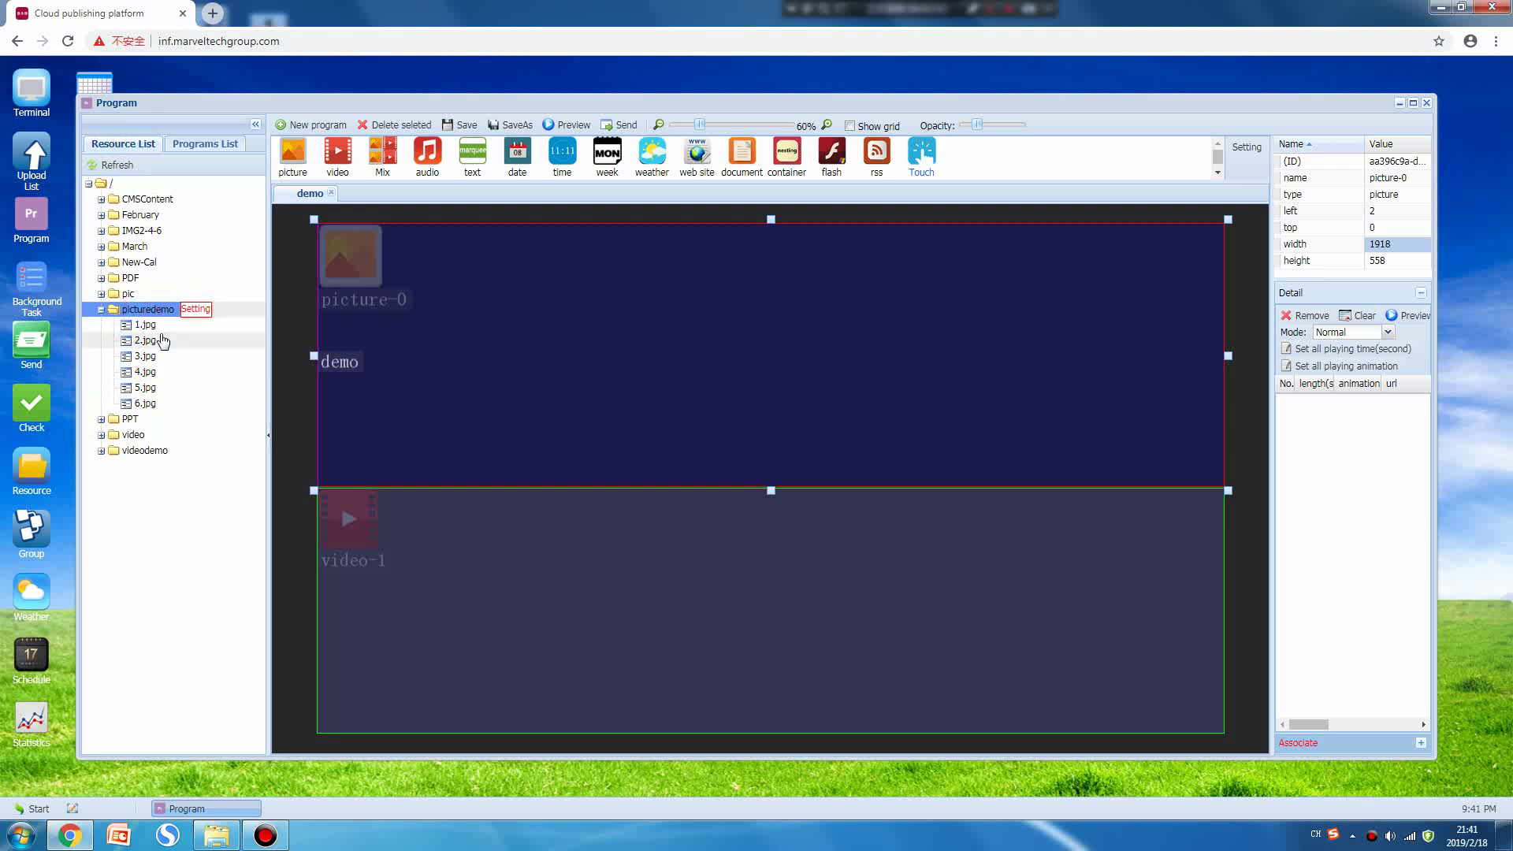
pyautogui.click(162, 327)
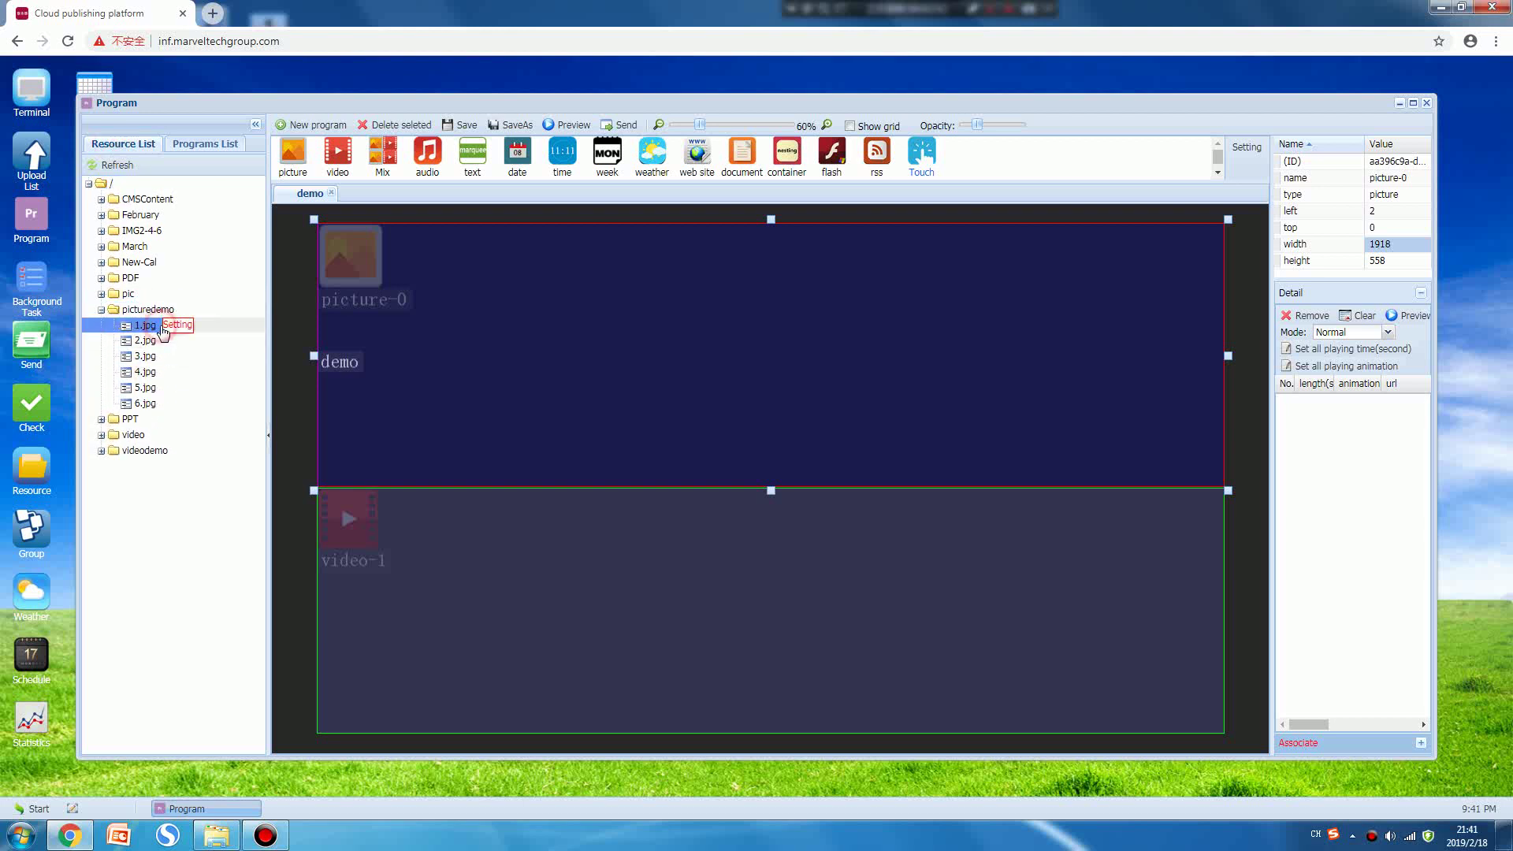
pyautogui.keyDown('shift'); pyautogui.click(162, 405); pyautogui.keyUp('shift')
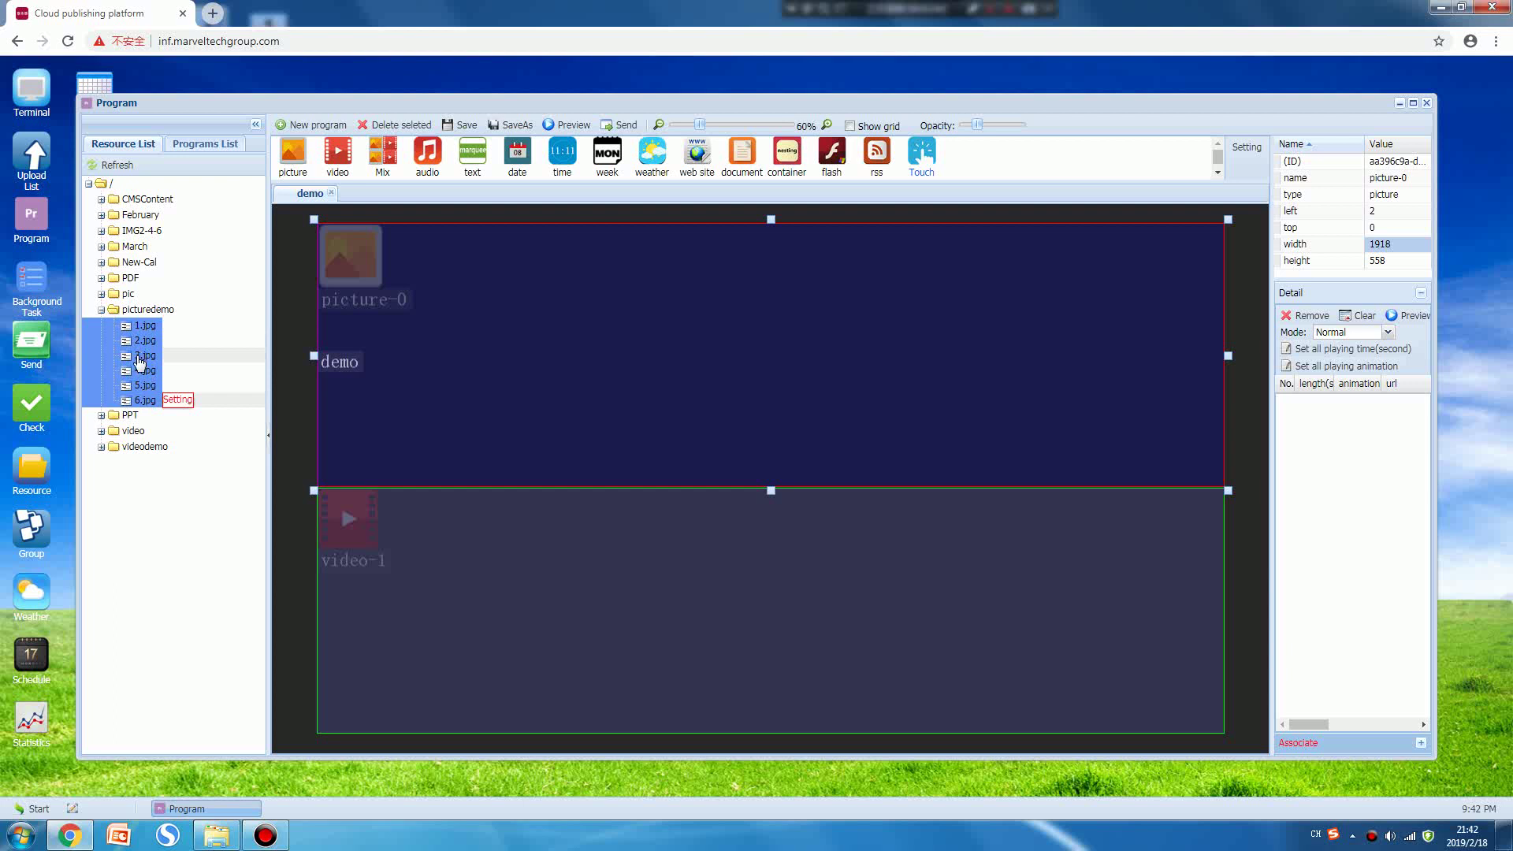
pyautogui.moveTo(141, 361); pyautogui.dragTo(696, 337)
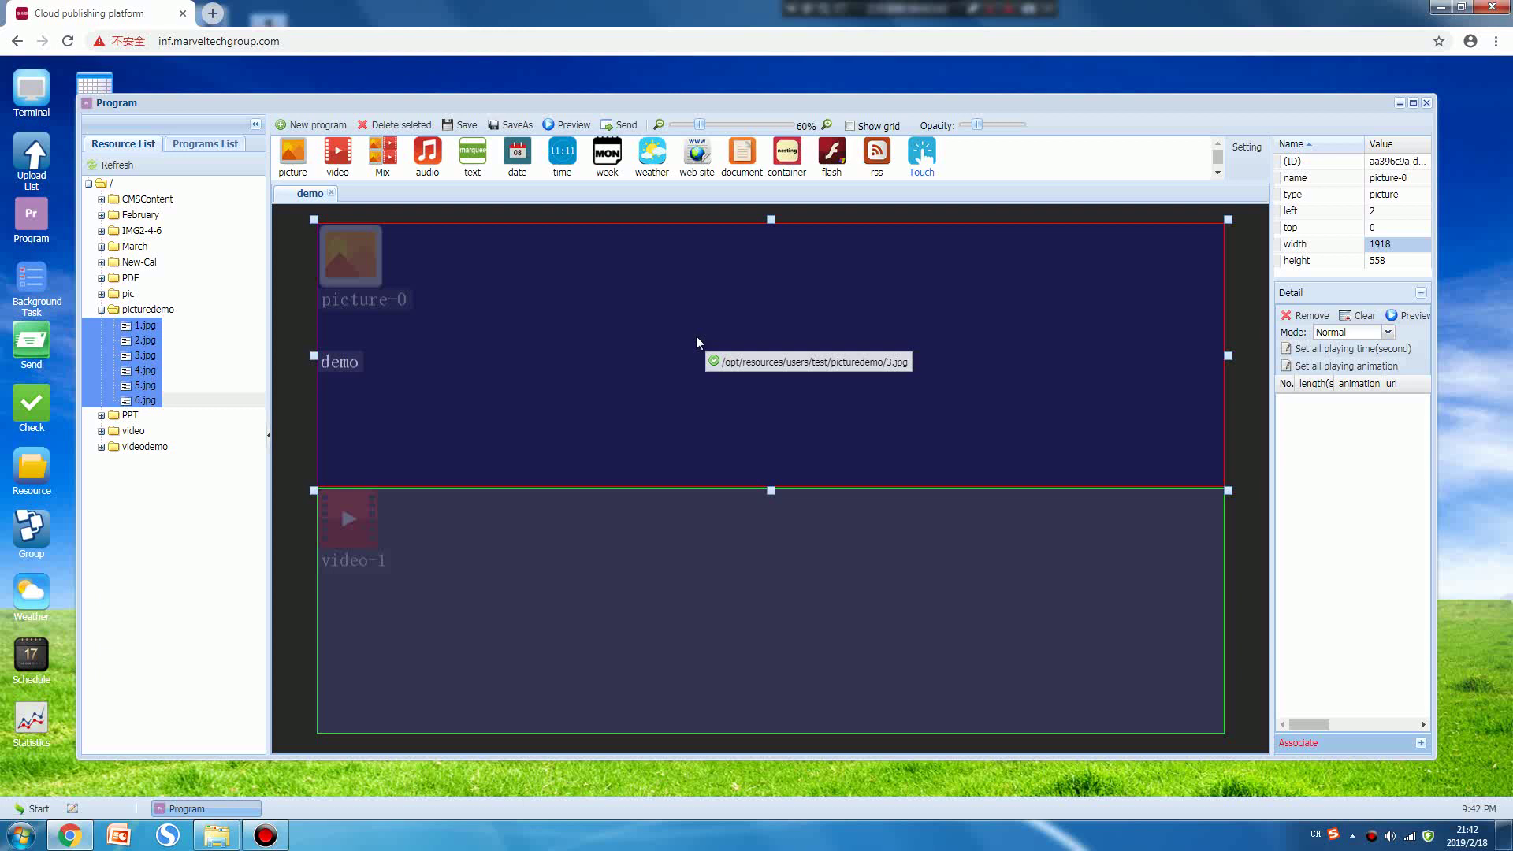
pyautogui.moveTo(696, 335); pyautogui.dragTo(696, 336)
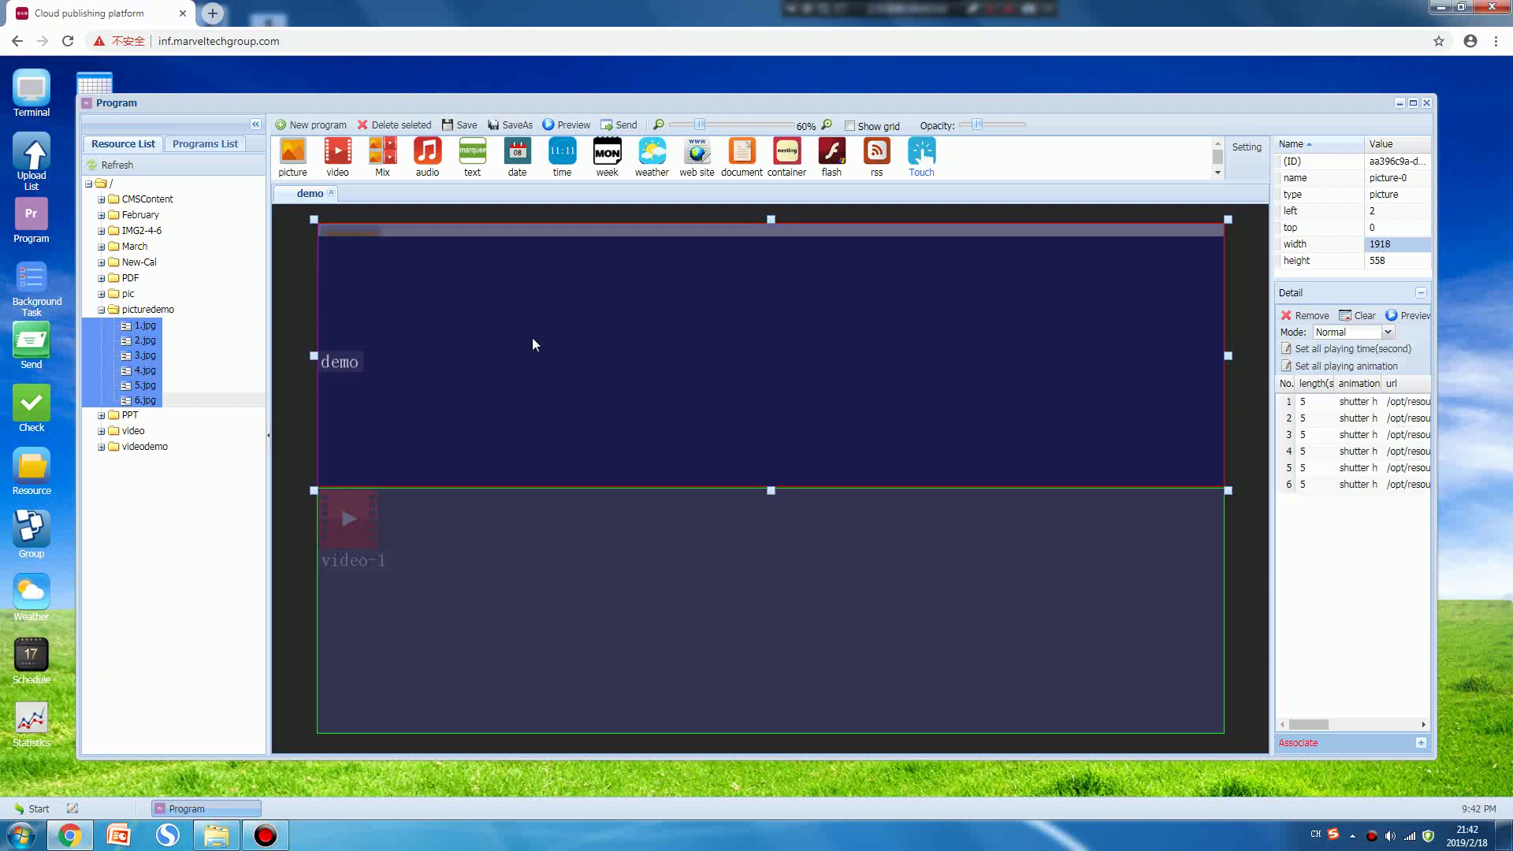
# Step: Set the transition animation for all six pictures to random
pyautogui.click(1323, 368)
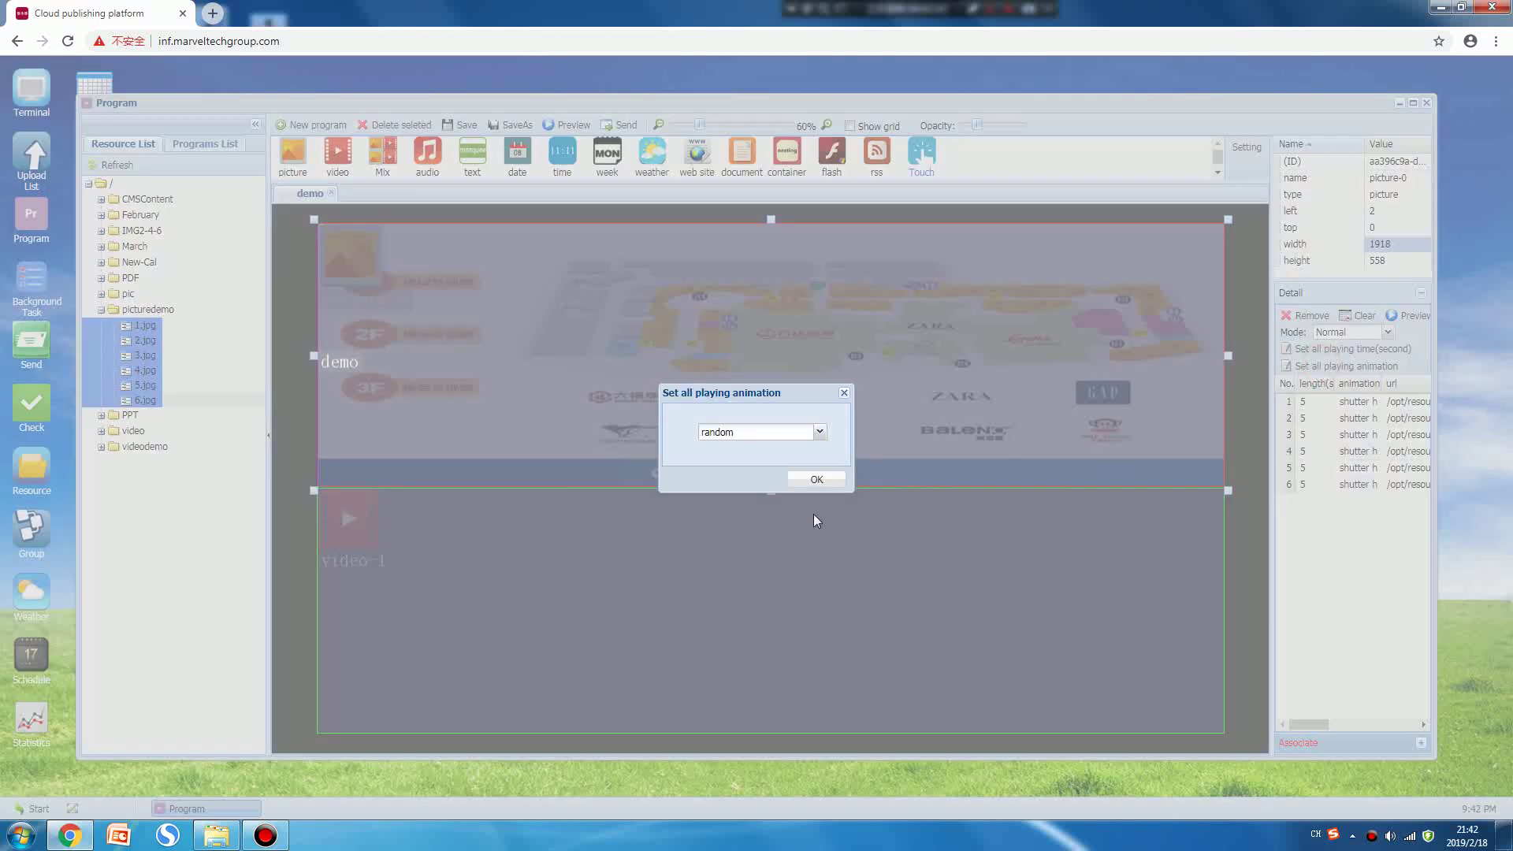
pyautogui.click(819, 432)
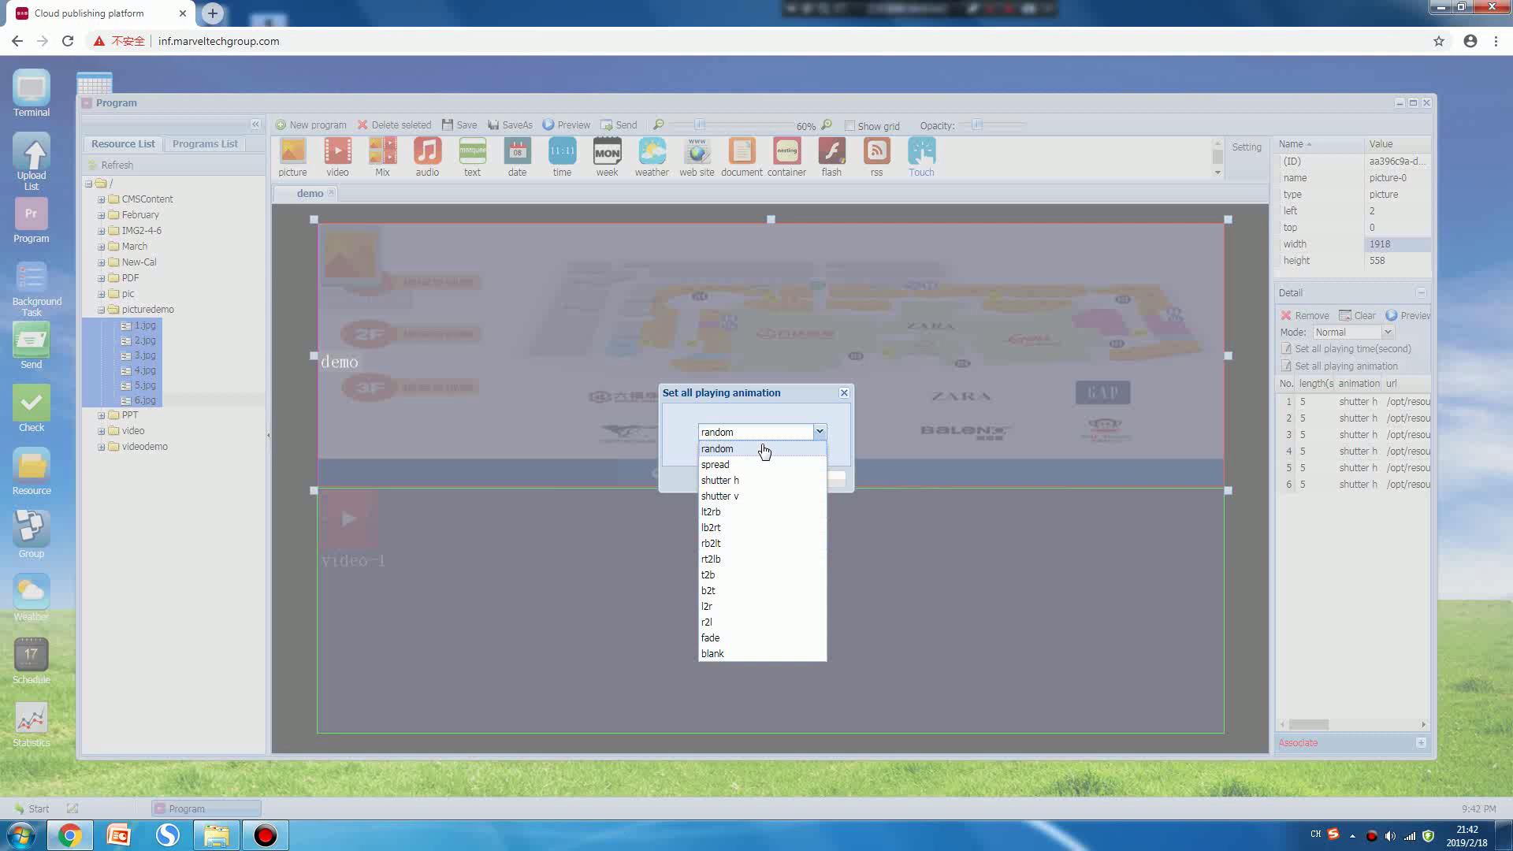
pyautogui.click(819, 432)
pyautogui.click(819, 479)
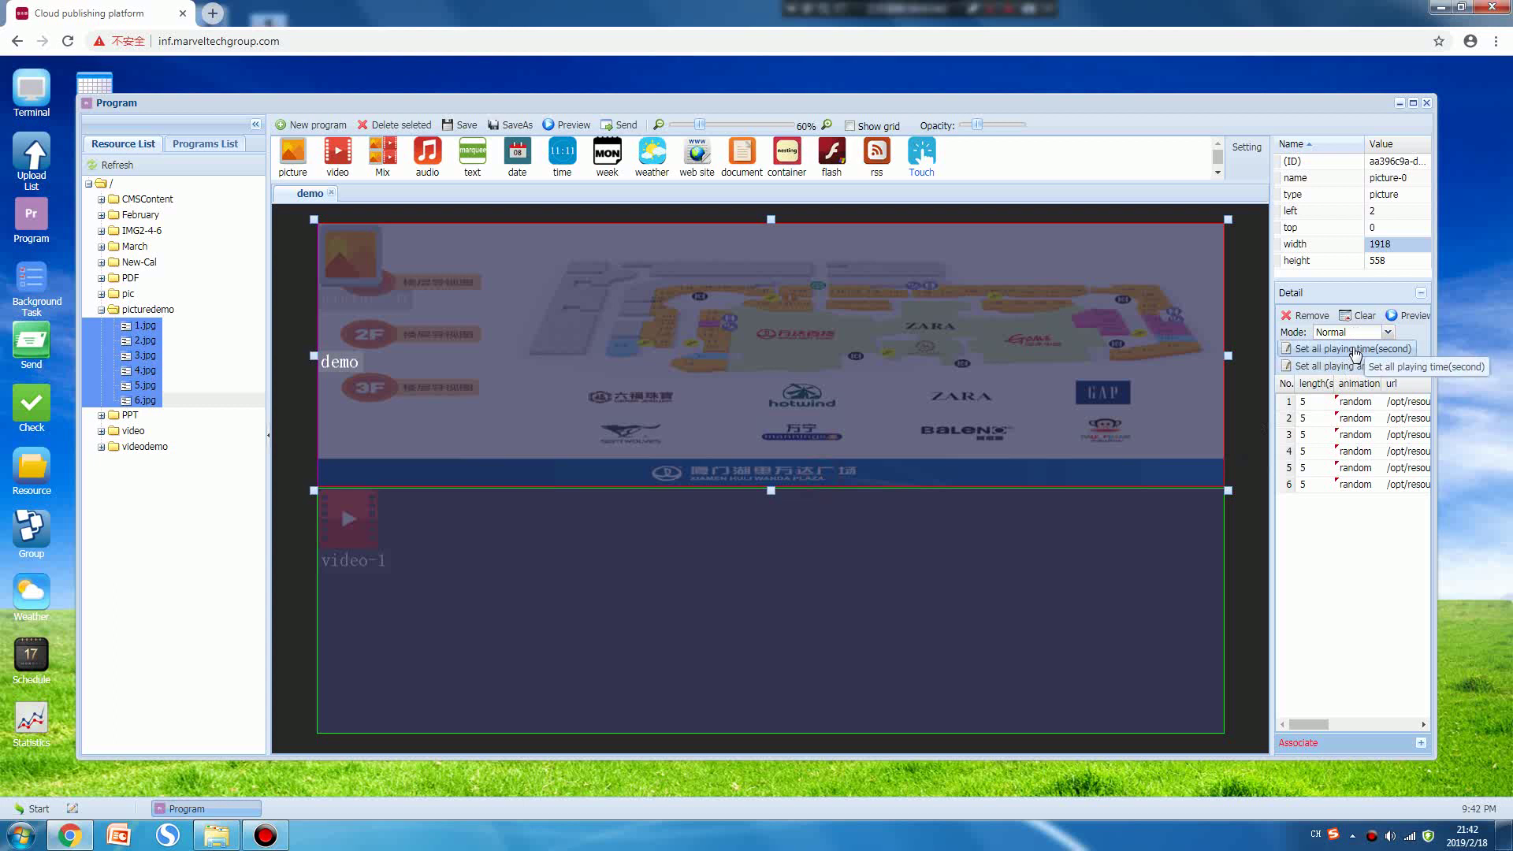
# Step: Set every picture's play time to 6 seconds
pyautogui.click(1354, 349)
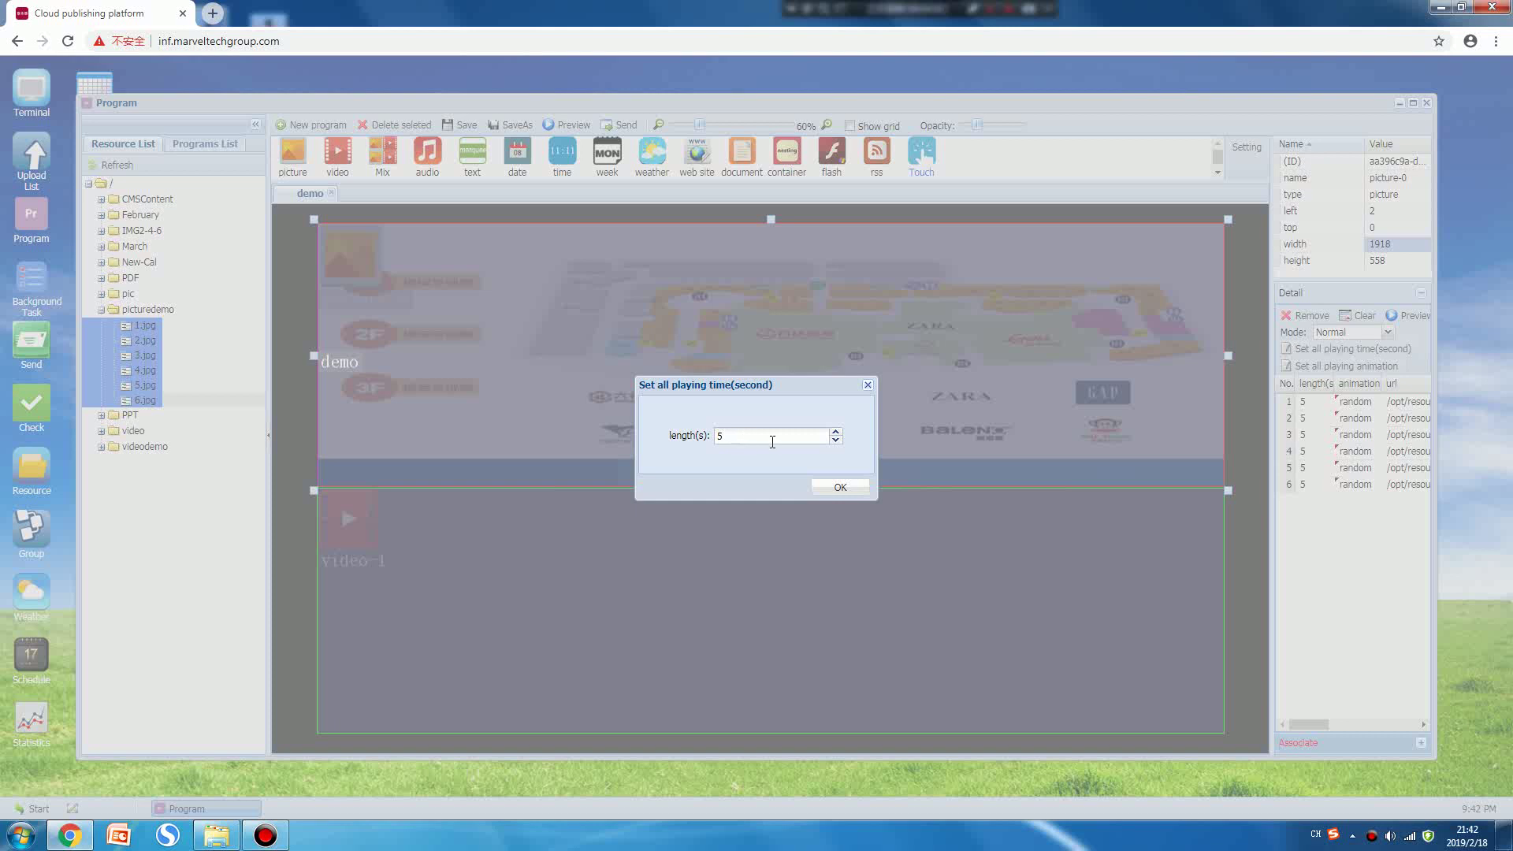
pyautogui.click(750, 436)
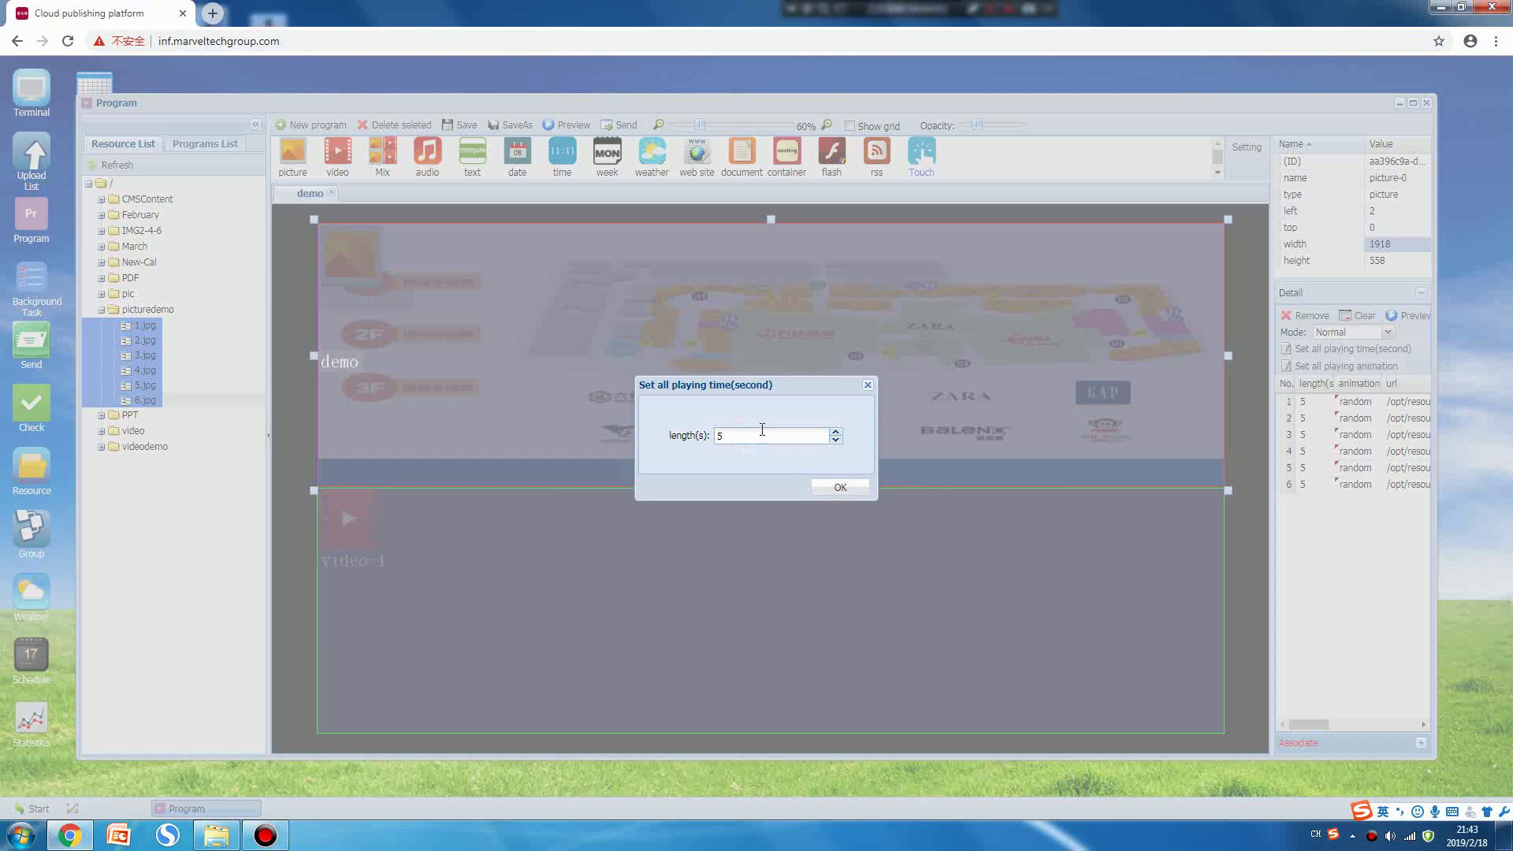
pyautogui.click(836, 433)
pyautogui.click(823, 488)
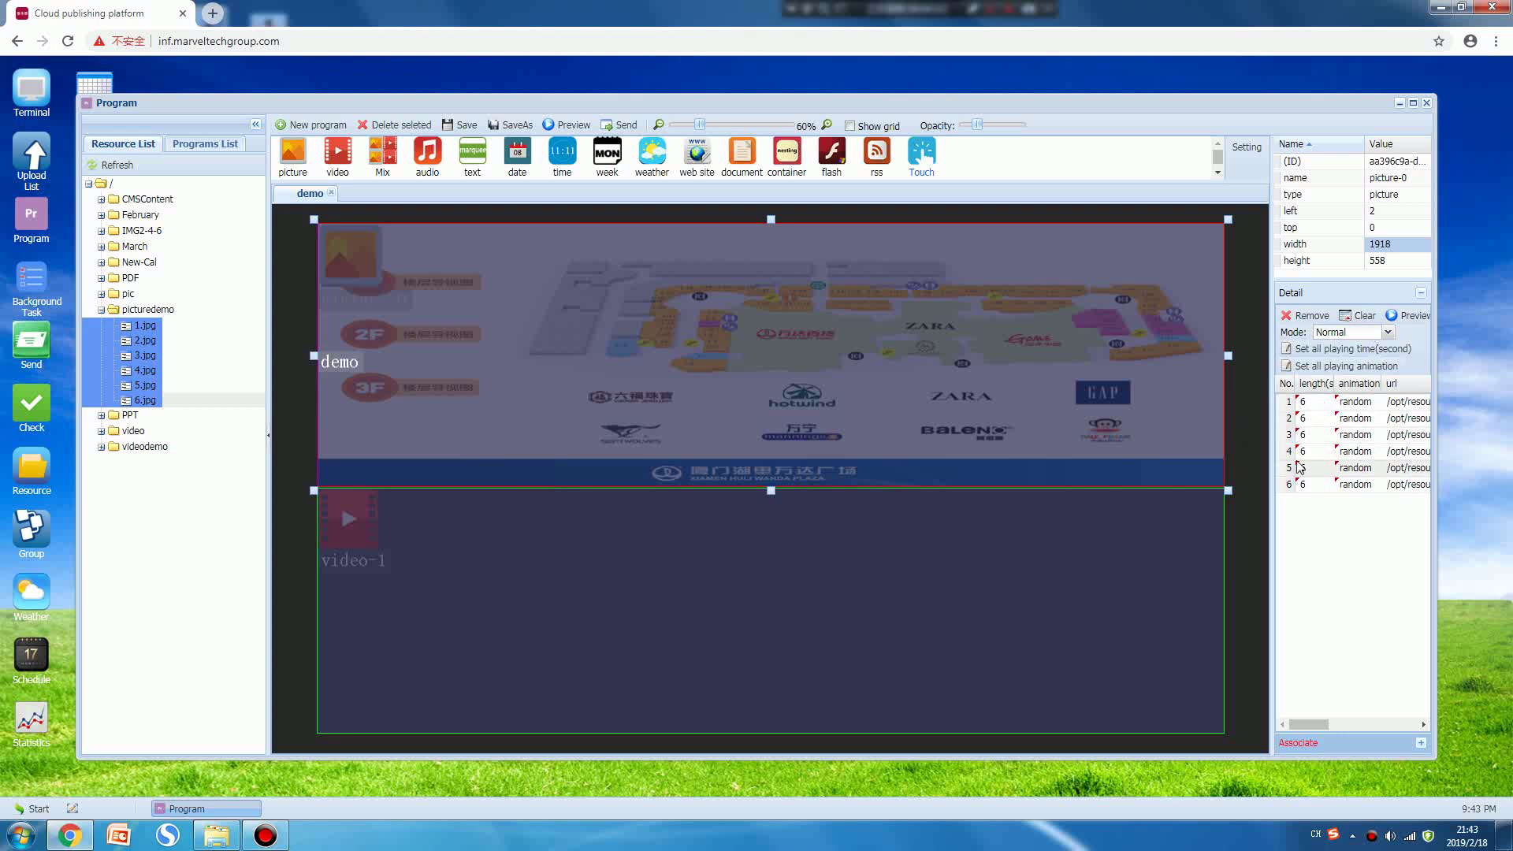
pyautogui.click(747, 634)
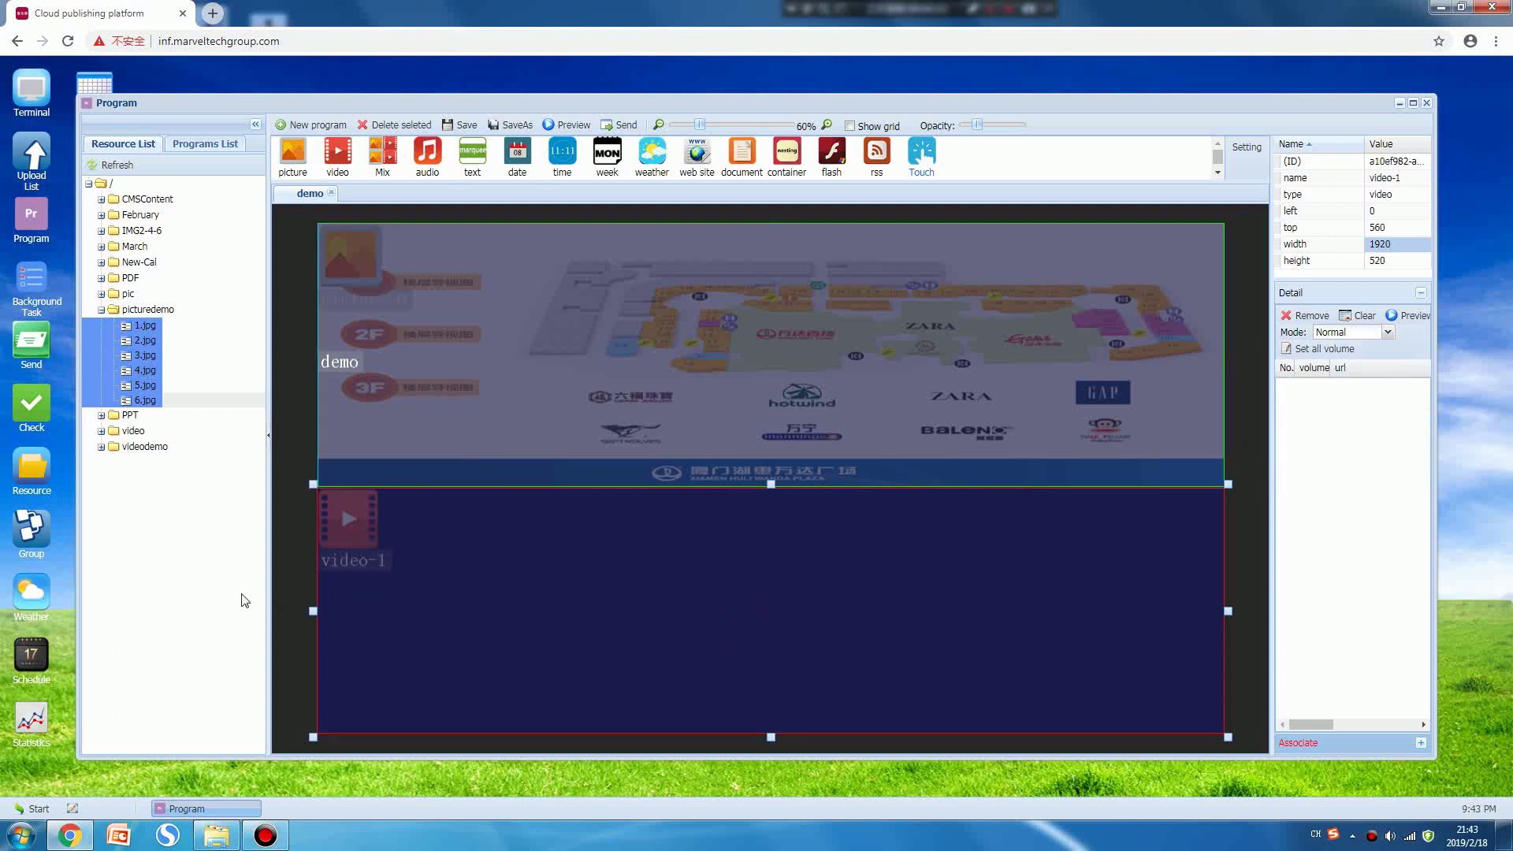
# Step: Drop the adidas video from videodemo into video-1 and confirm its volume at 100
pyautogui.click(122, 448)
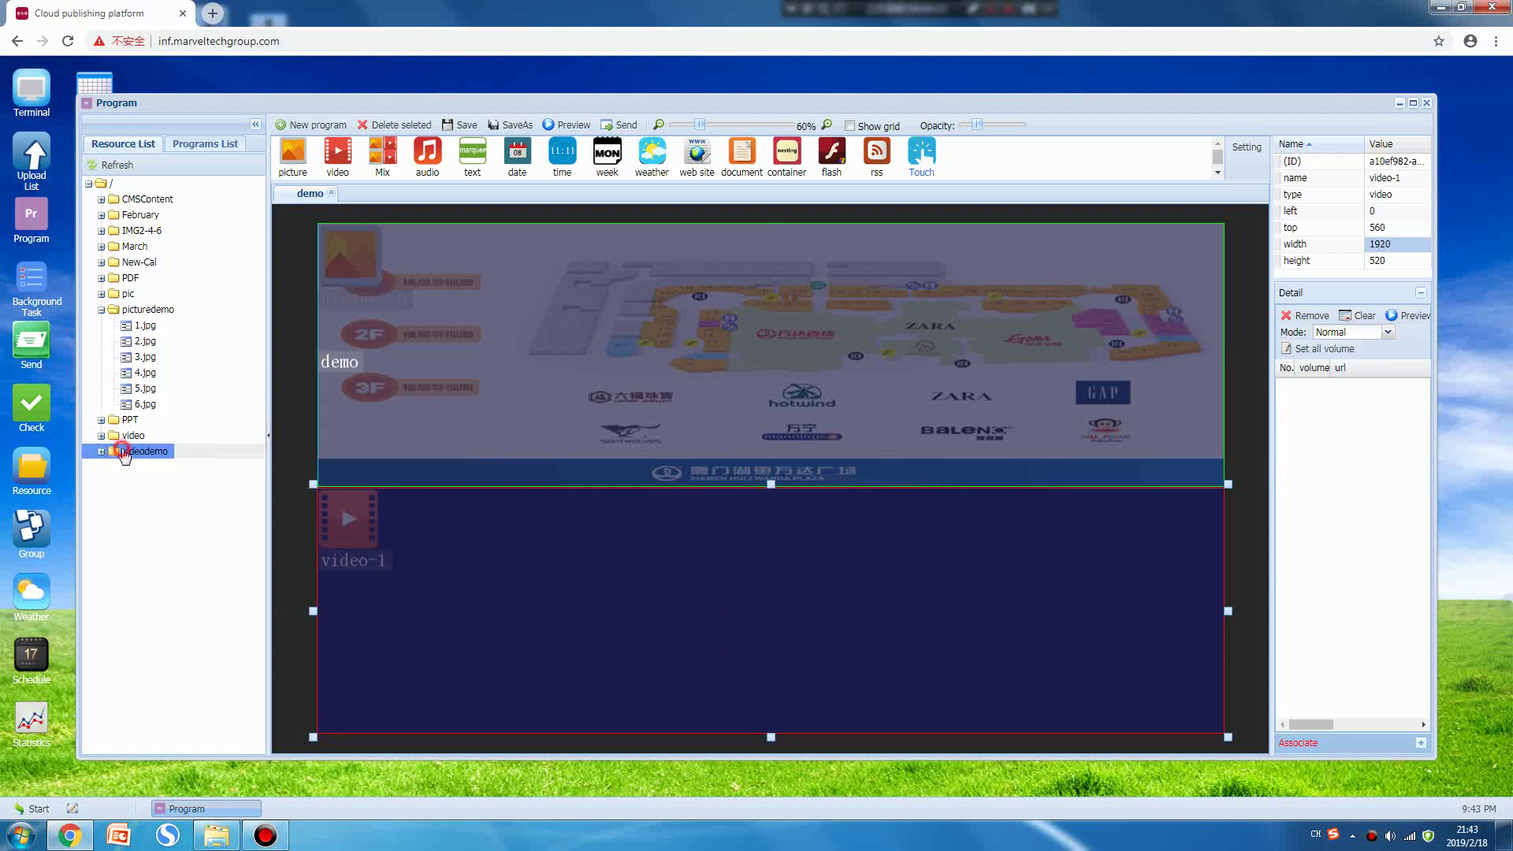
pyautogui.doubleClick(124, 452)
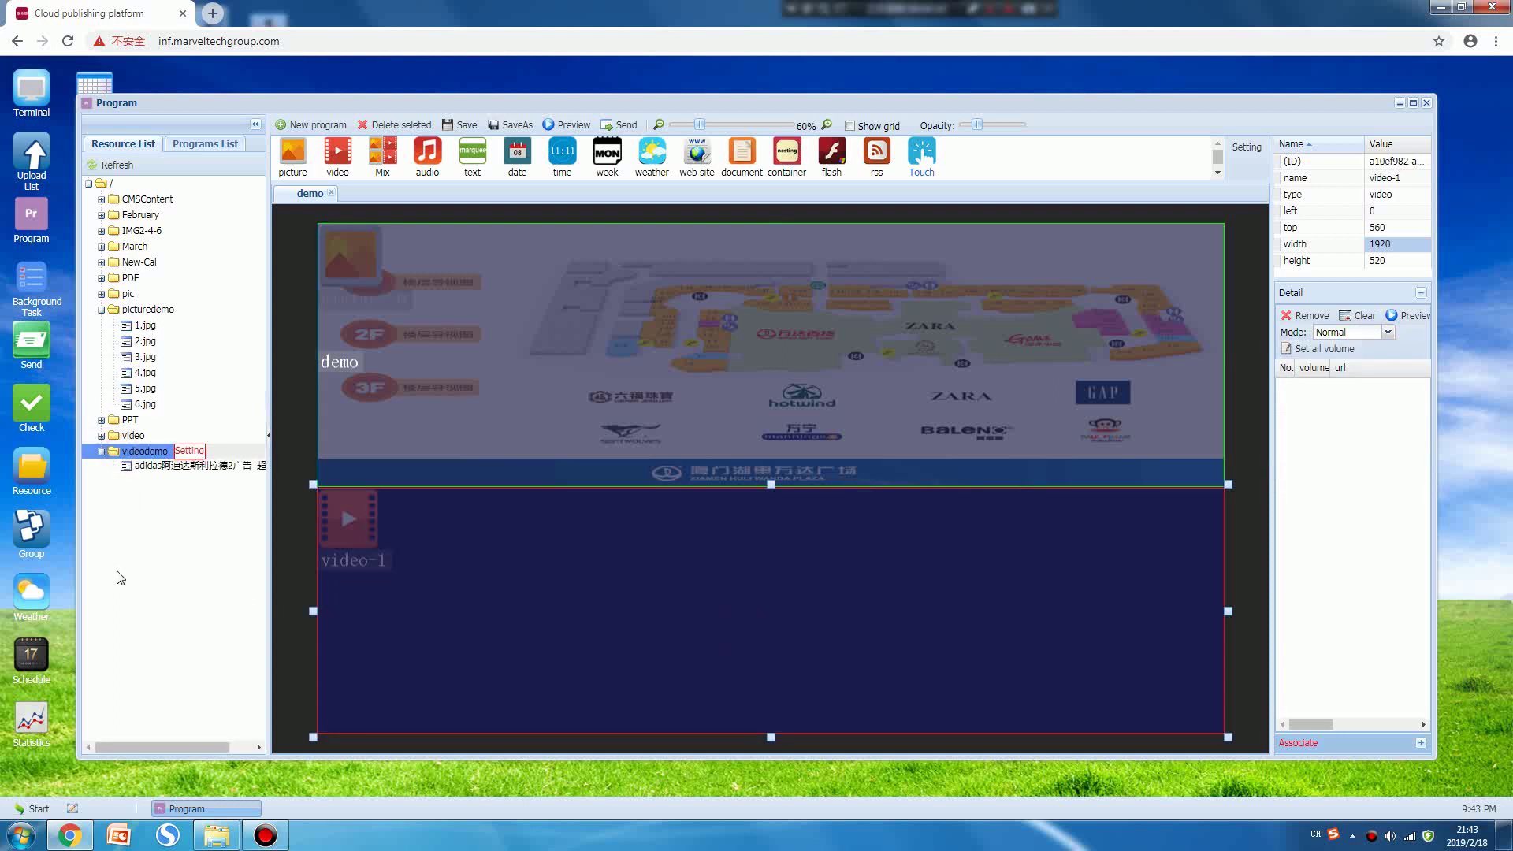
pyautogui.rightClick(181, 463)
pyautogui.click(228, 471)
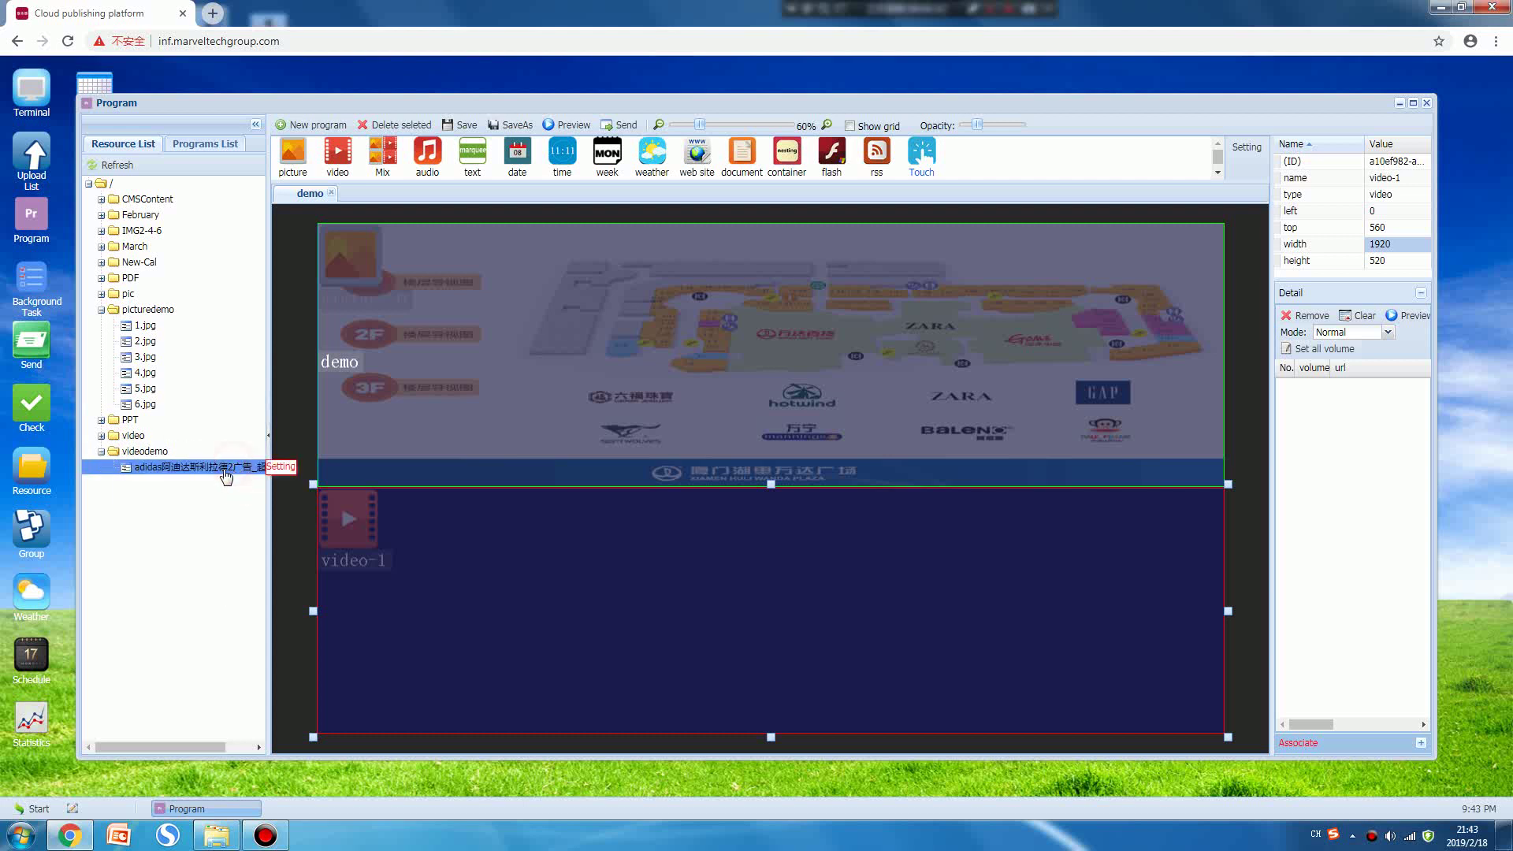
pyautogui.moveTo(210, 471); pyautogui.dragTo(512, 579)
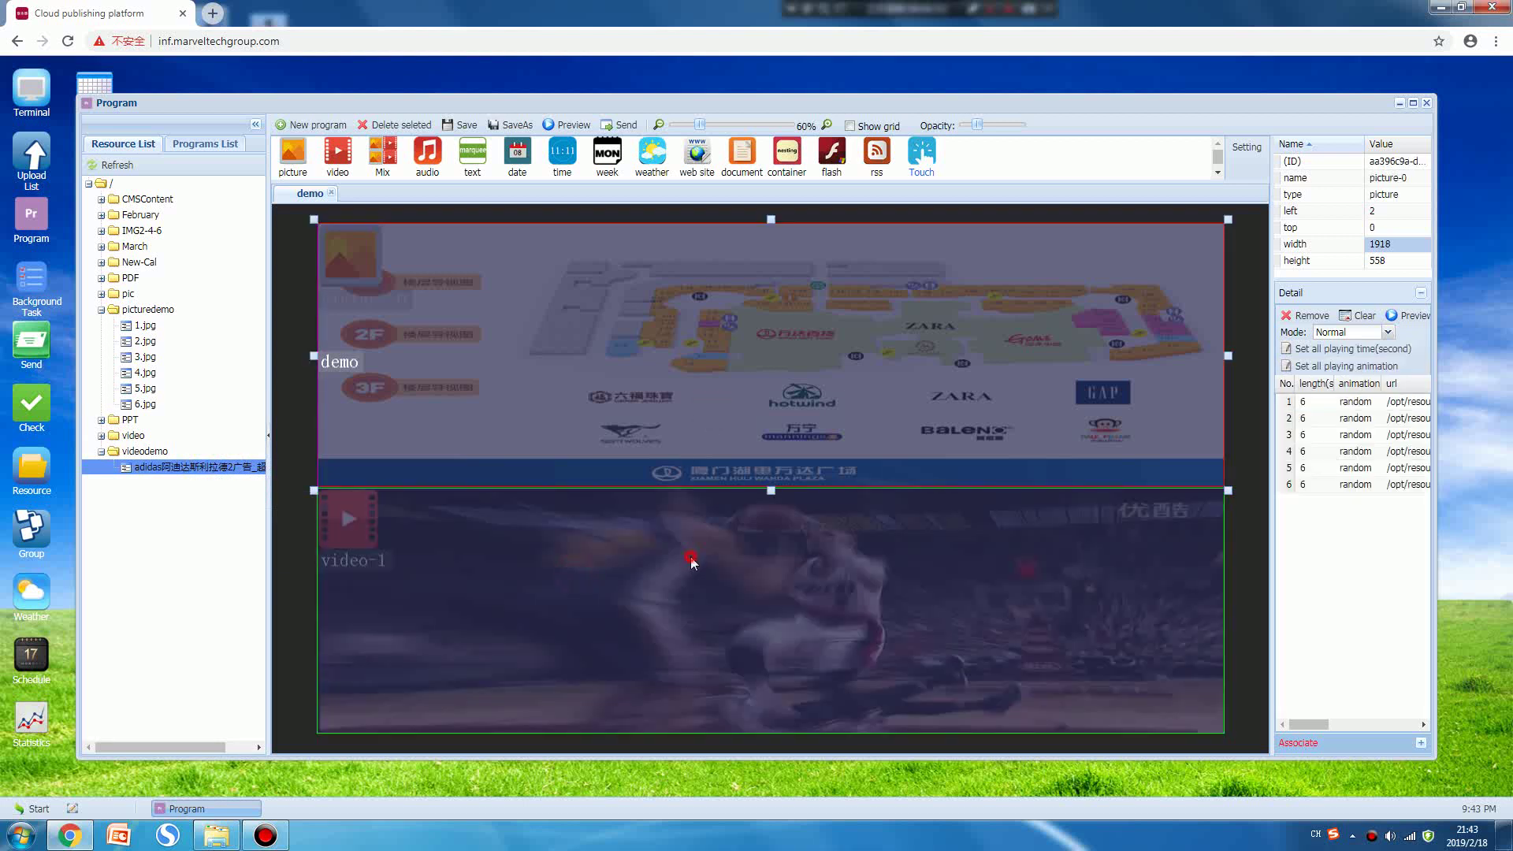
pyautogui.doubleClick(1308, 386)
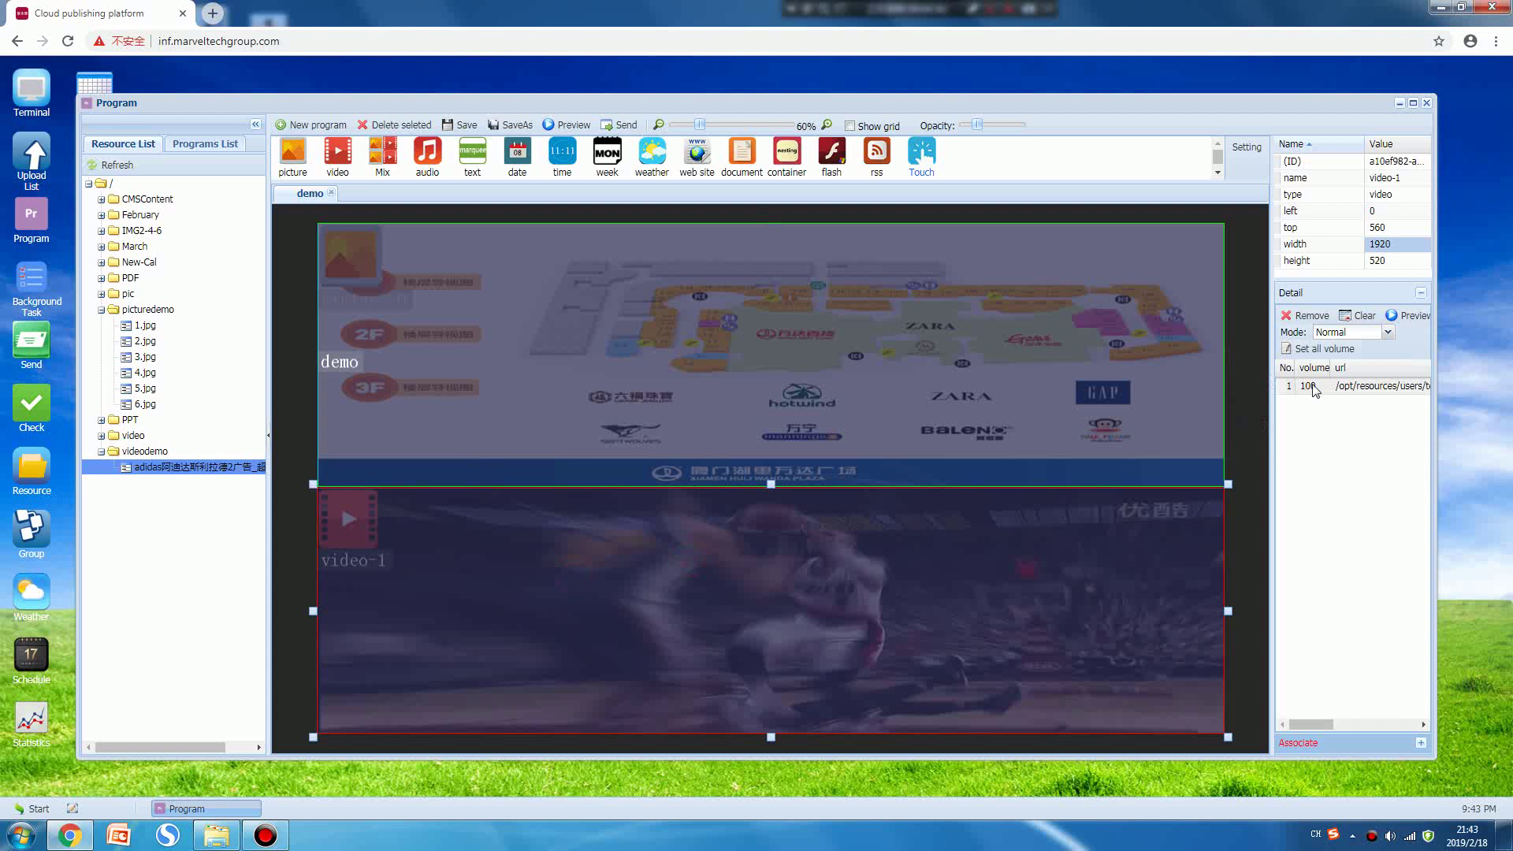
pyautogui.click(998, 584)
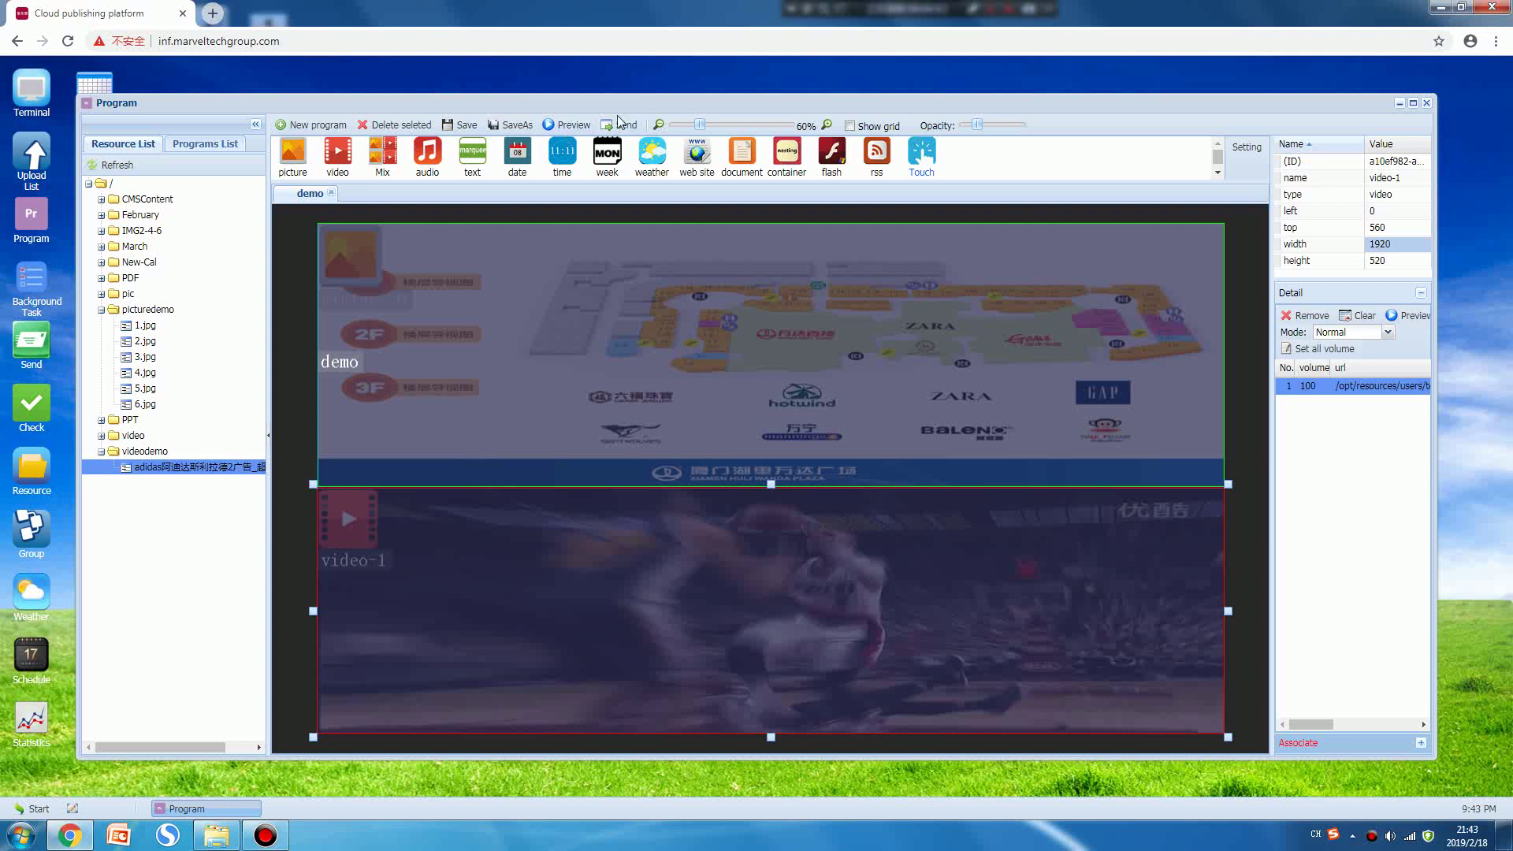
# Step: Save the program as 'demo' and send it to the testing demo terminal in Test group
pyautogui.click(461, 124)
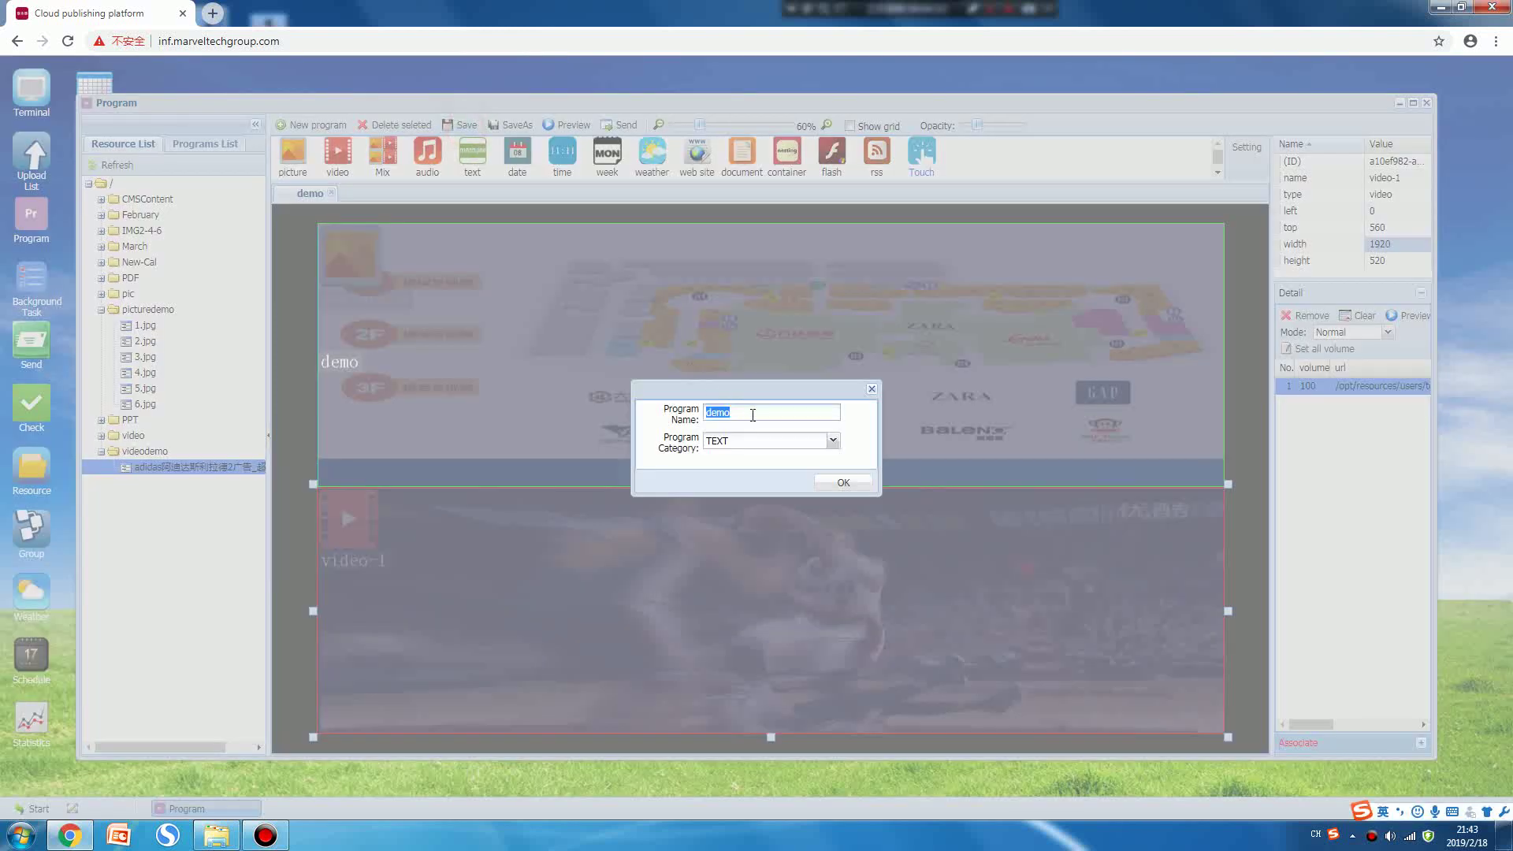
pyautogui.click(842, 482)
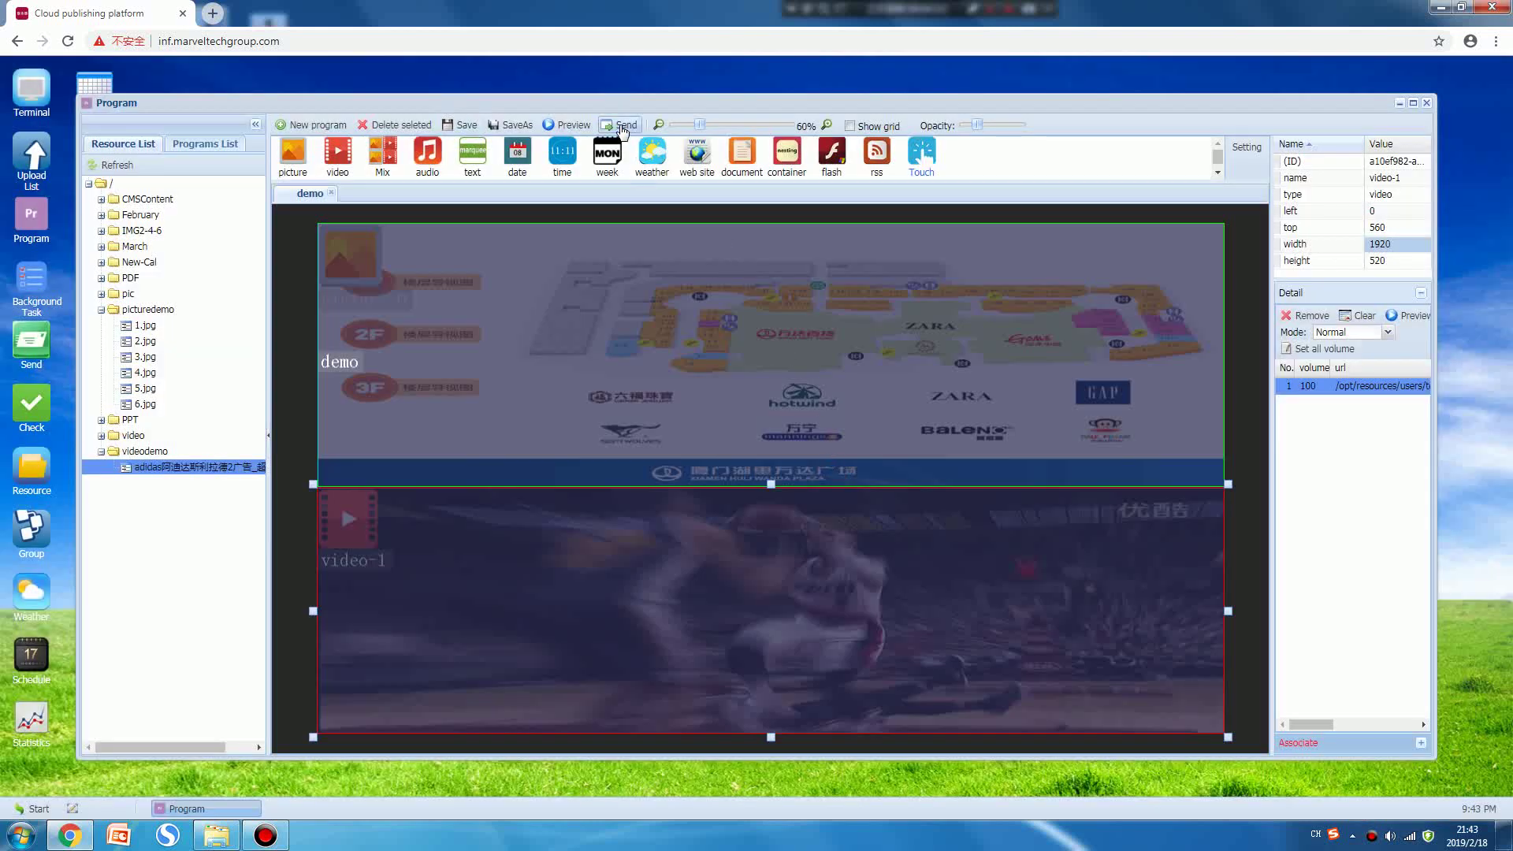
pyautogui.click(624, 127)
pyautogui.click(614, 127)
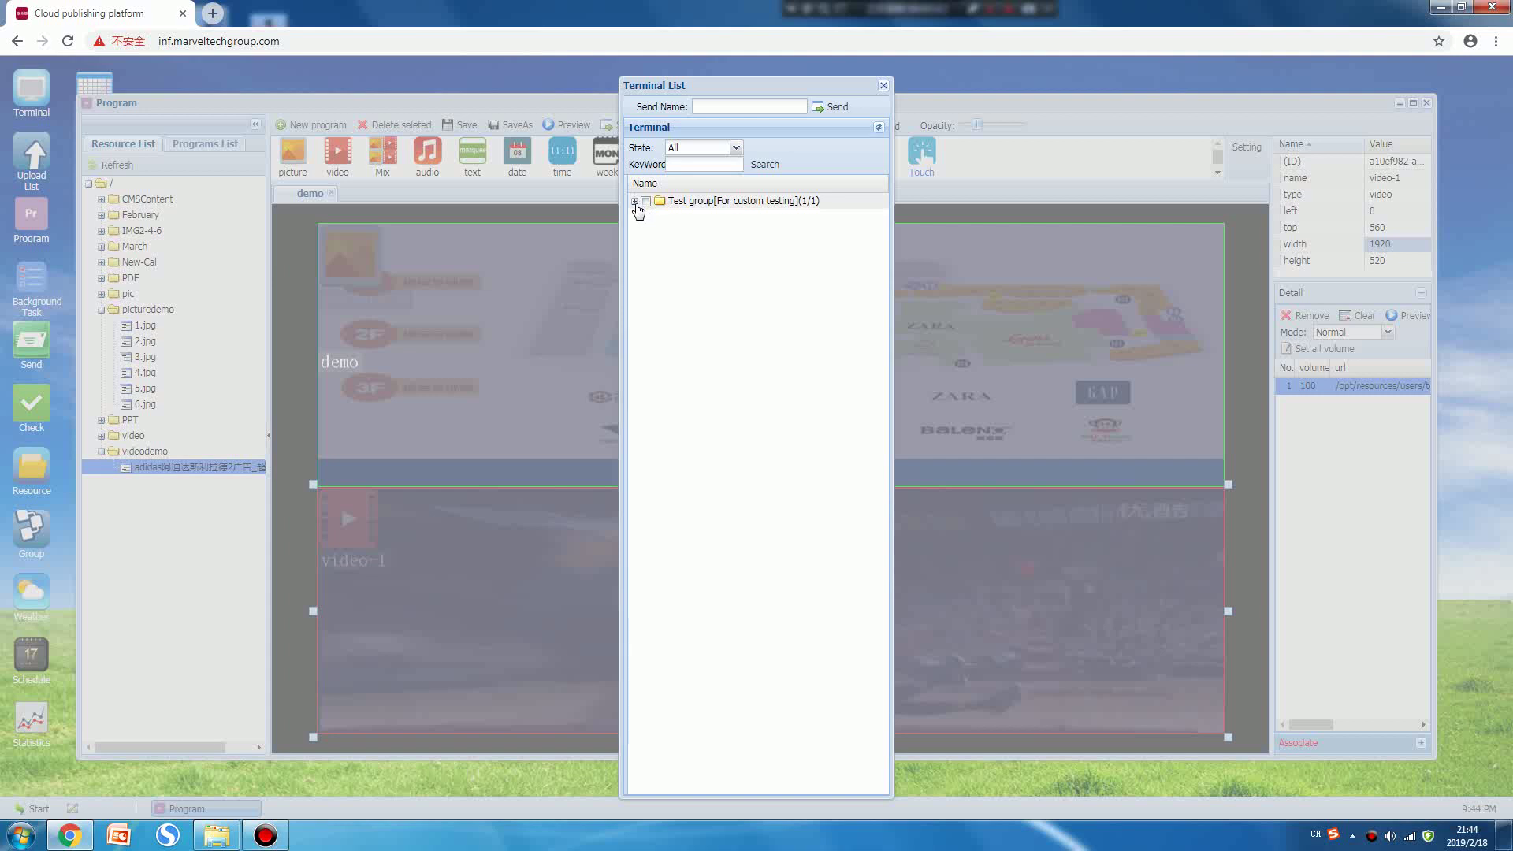
pyautogui.click(635, 202)
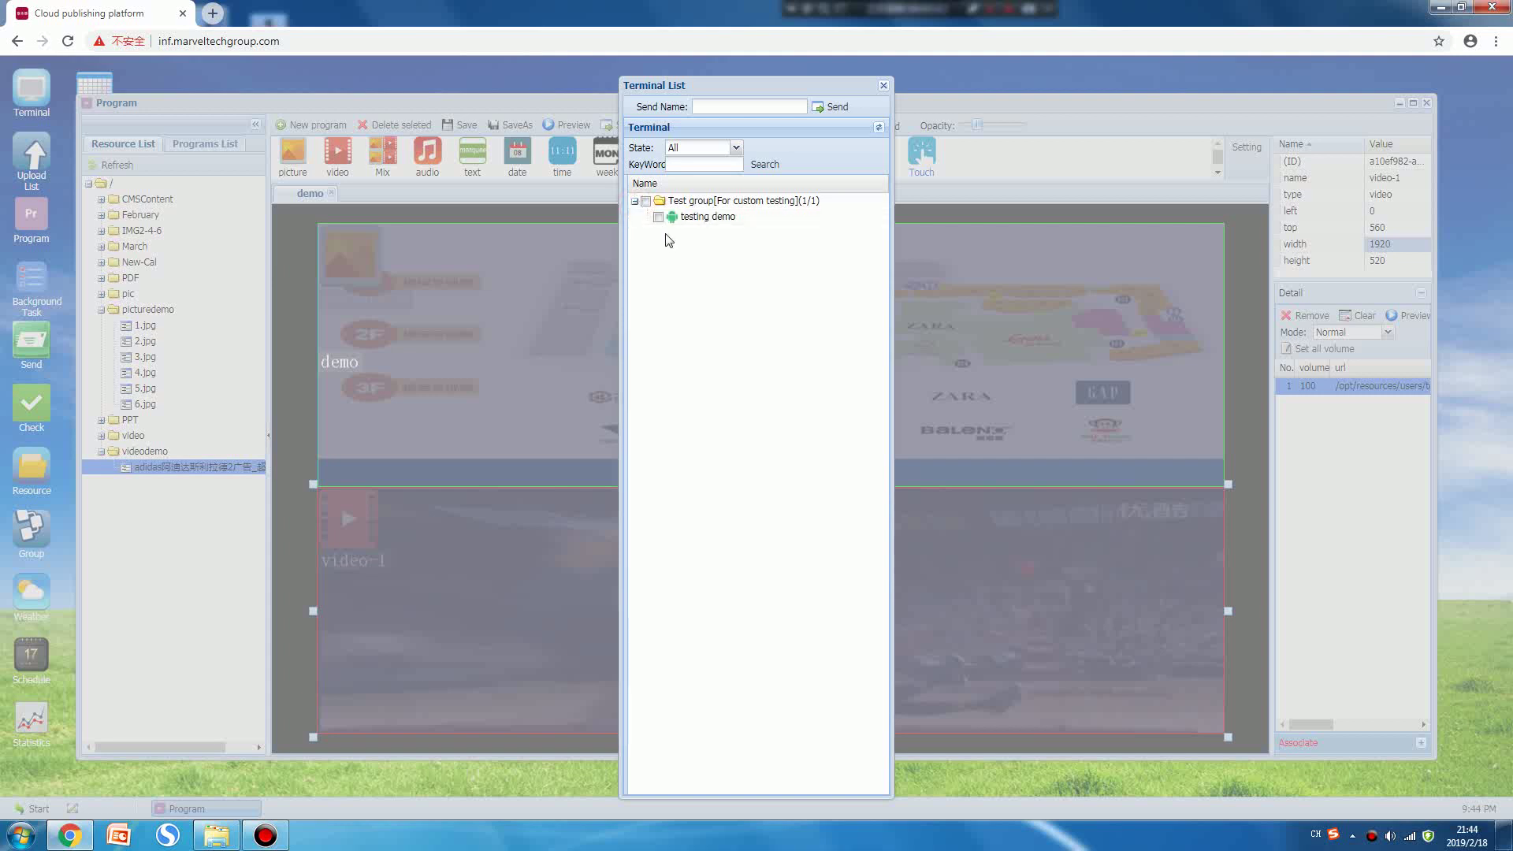
pyautogui.click(658, 218)
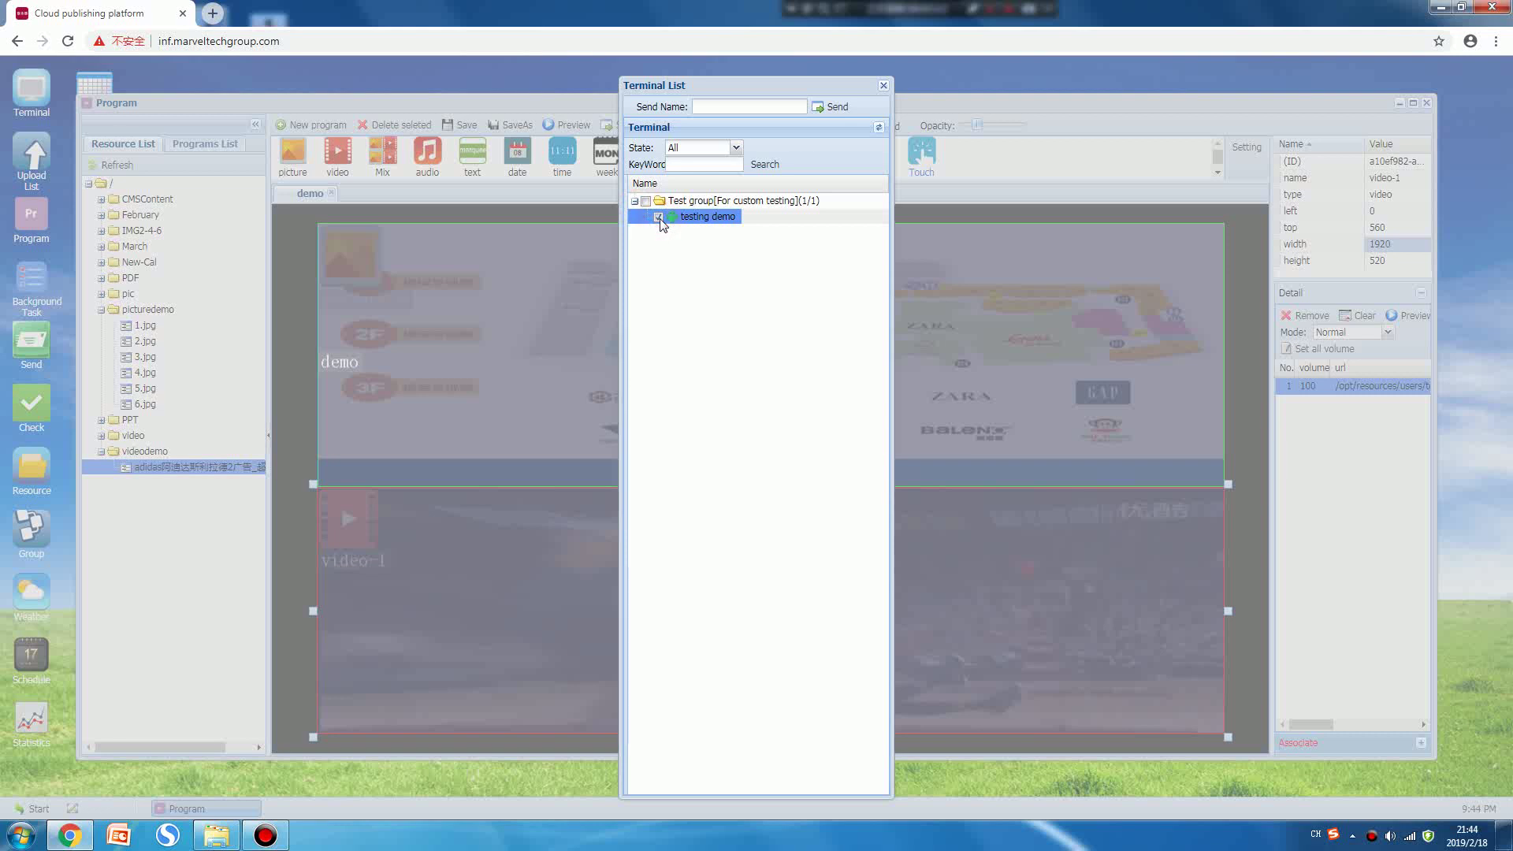
pyautogui.click(834, 108)
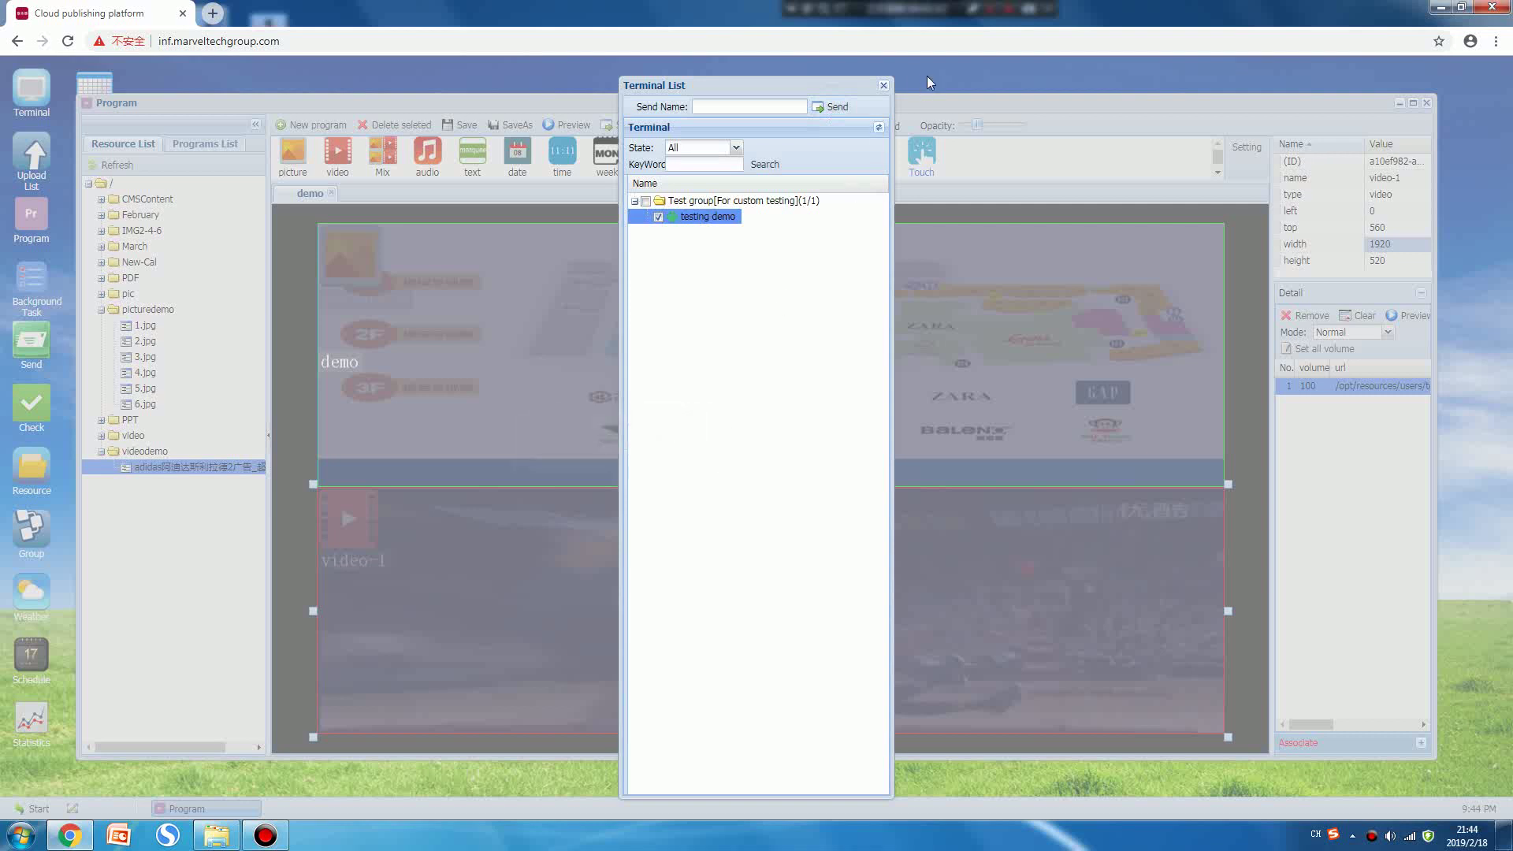
pyautogui.click(884, 85)
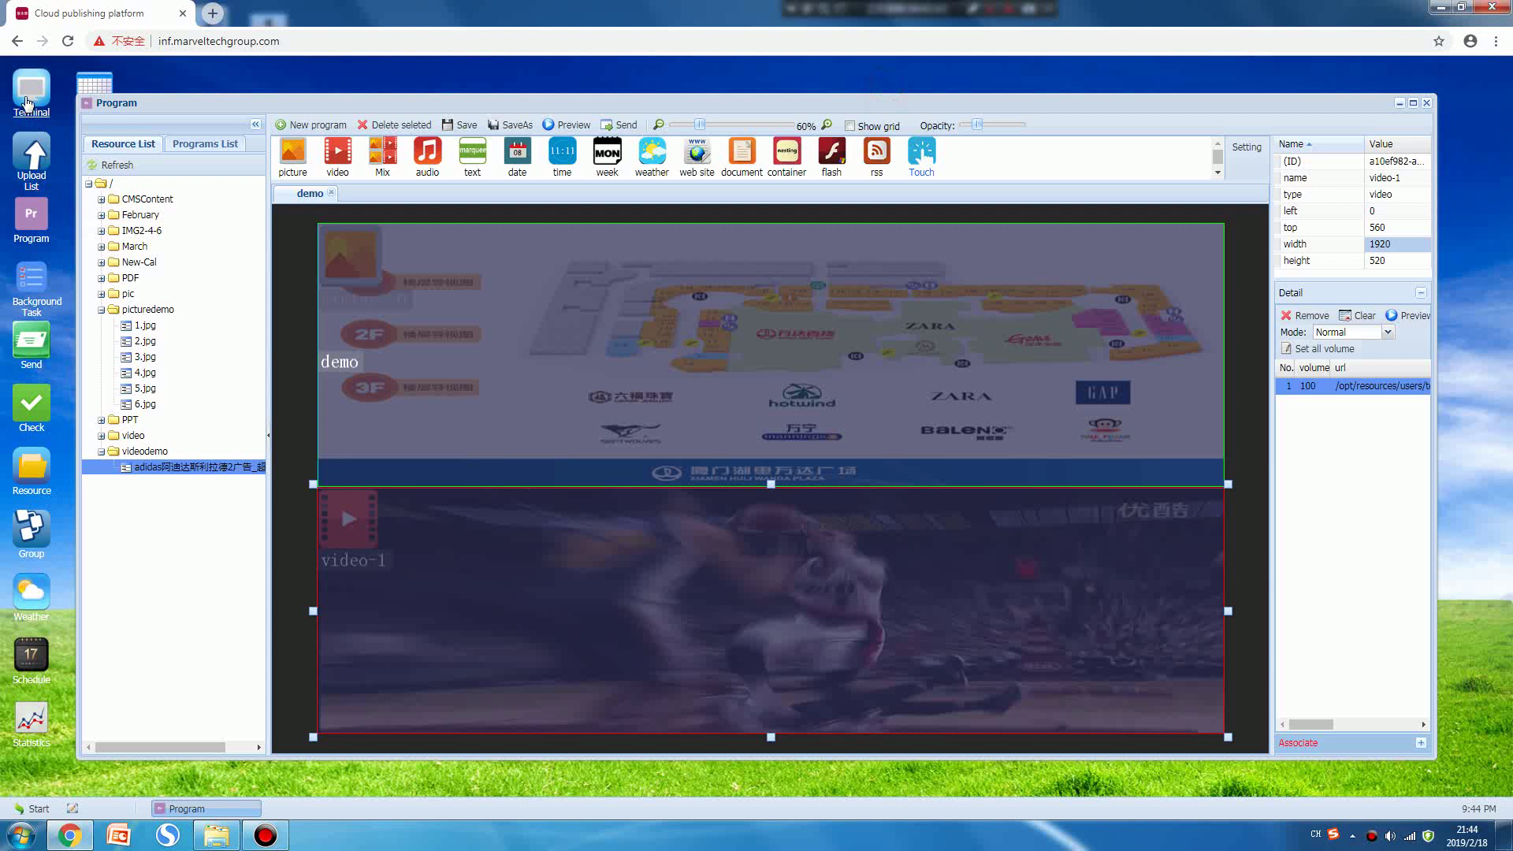
pyautogui.click(27, 103)
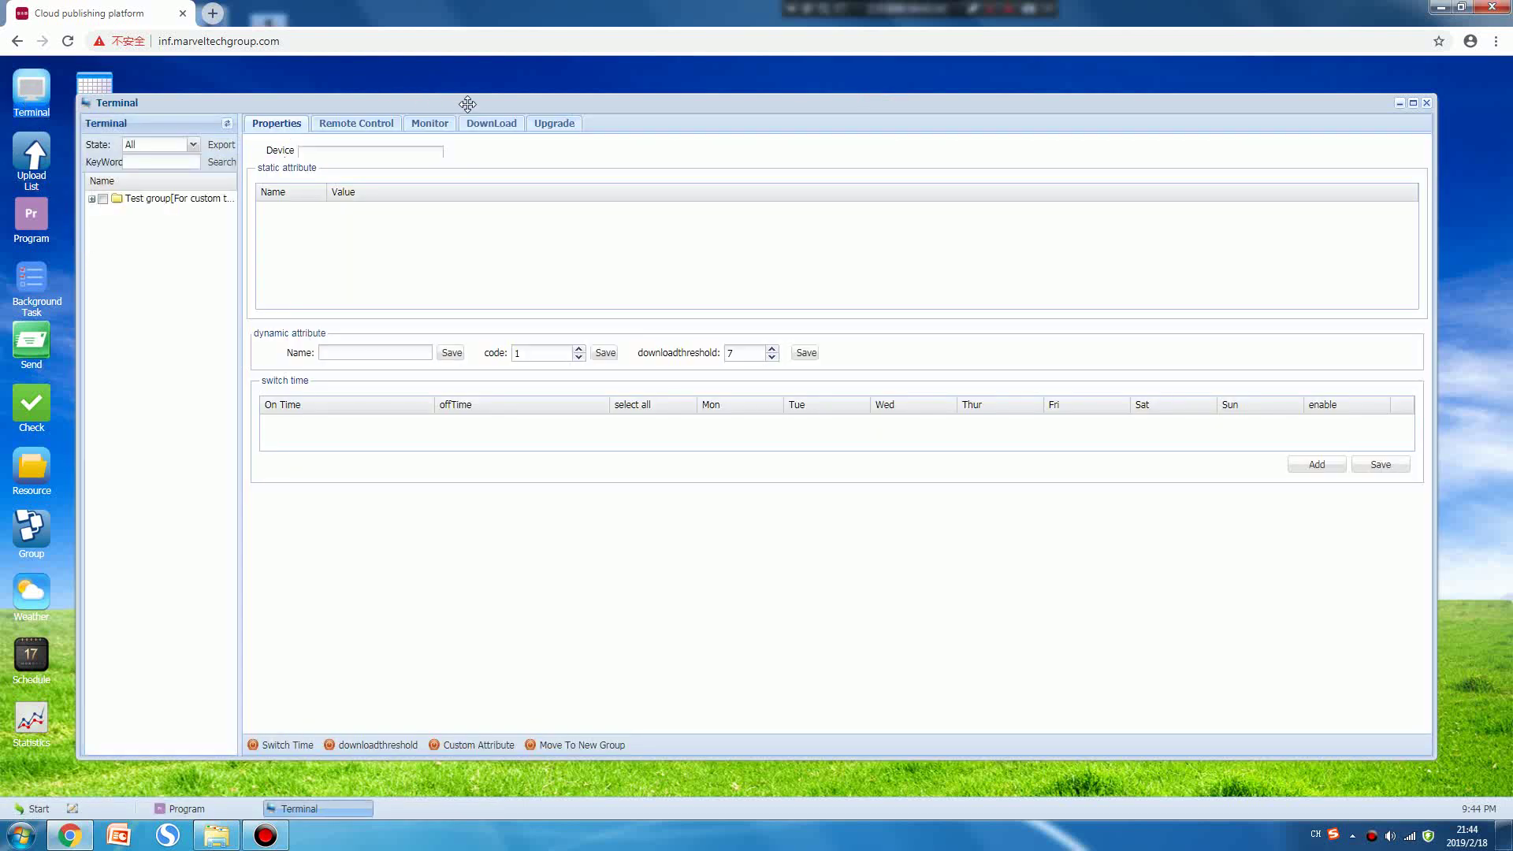
# Step: Refresh testing demo's download status until demo shows 65.5% and the adidas video 76.25%
pyautogui.click(92, 199)
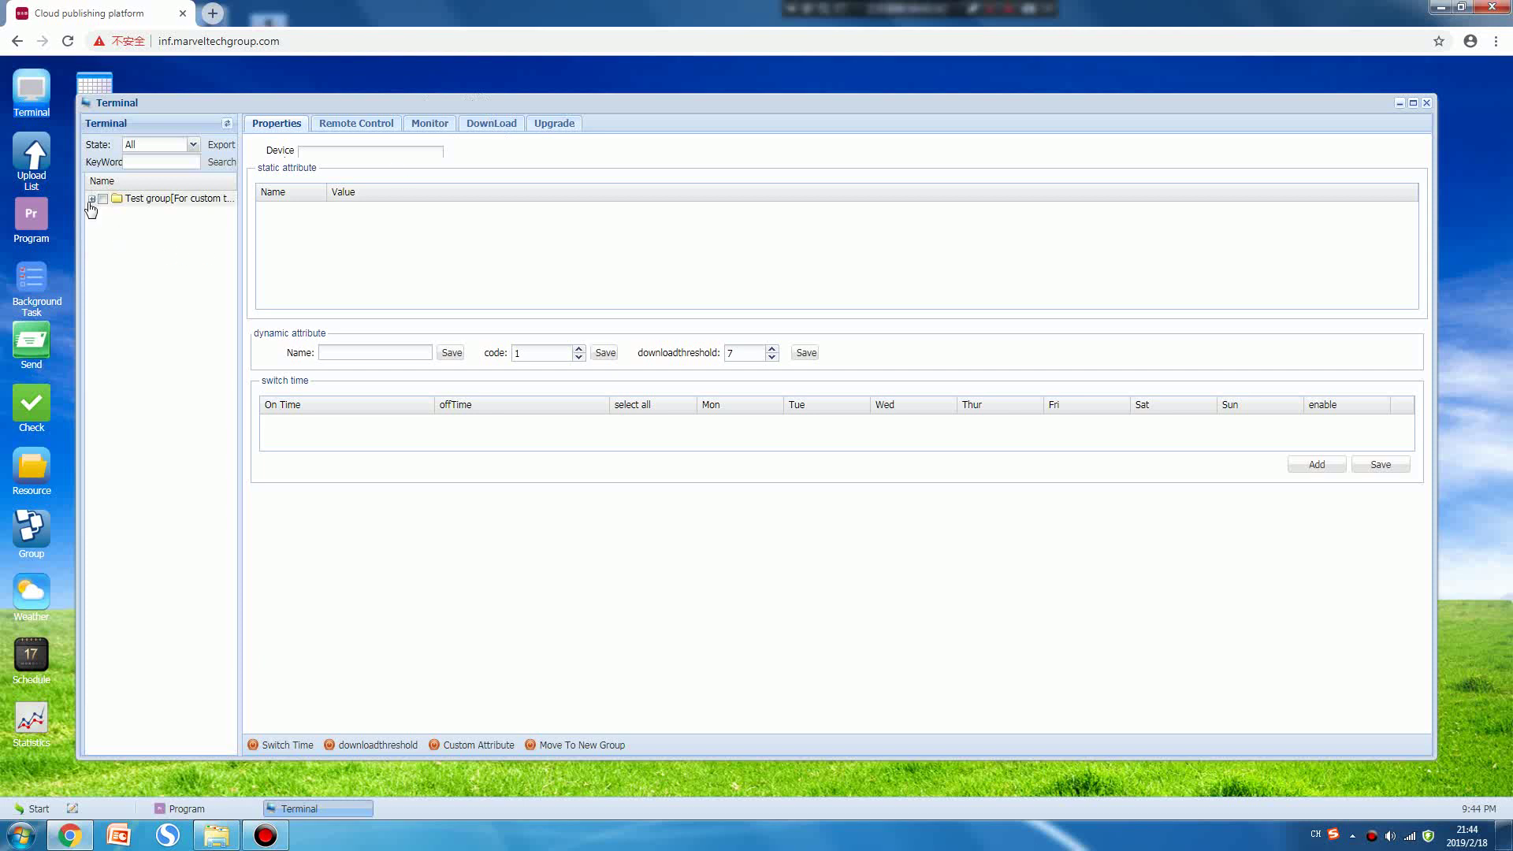
pyautogui.click(116, 215)
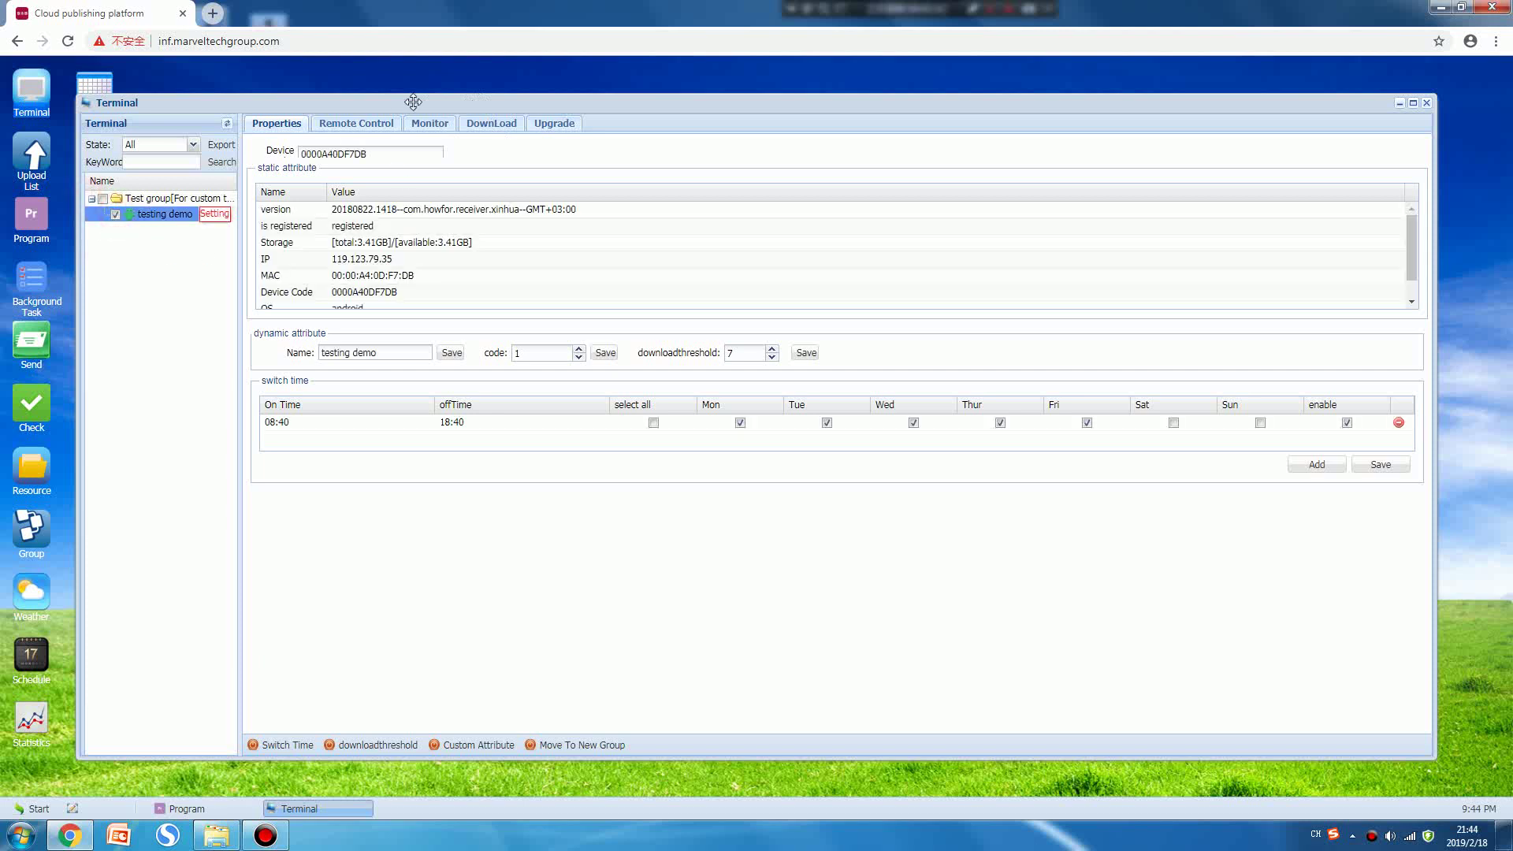
pyautogui.click(491, 126)
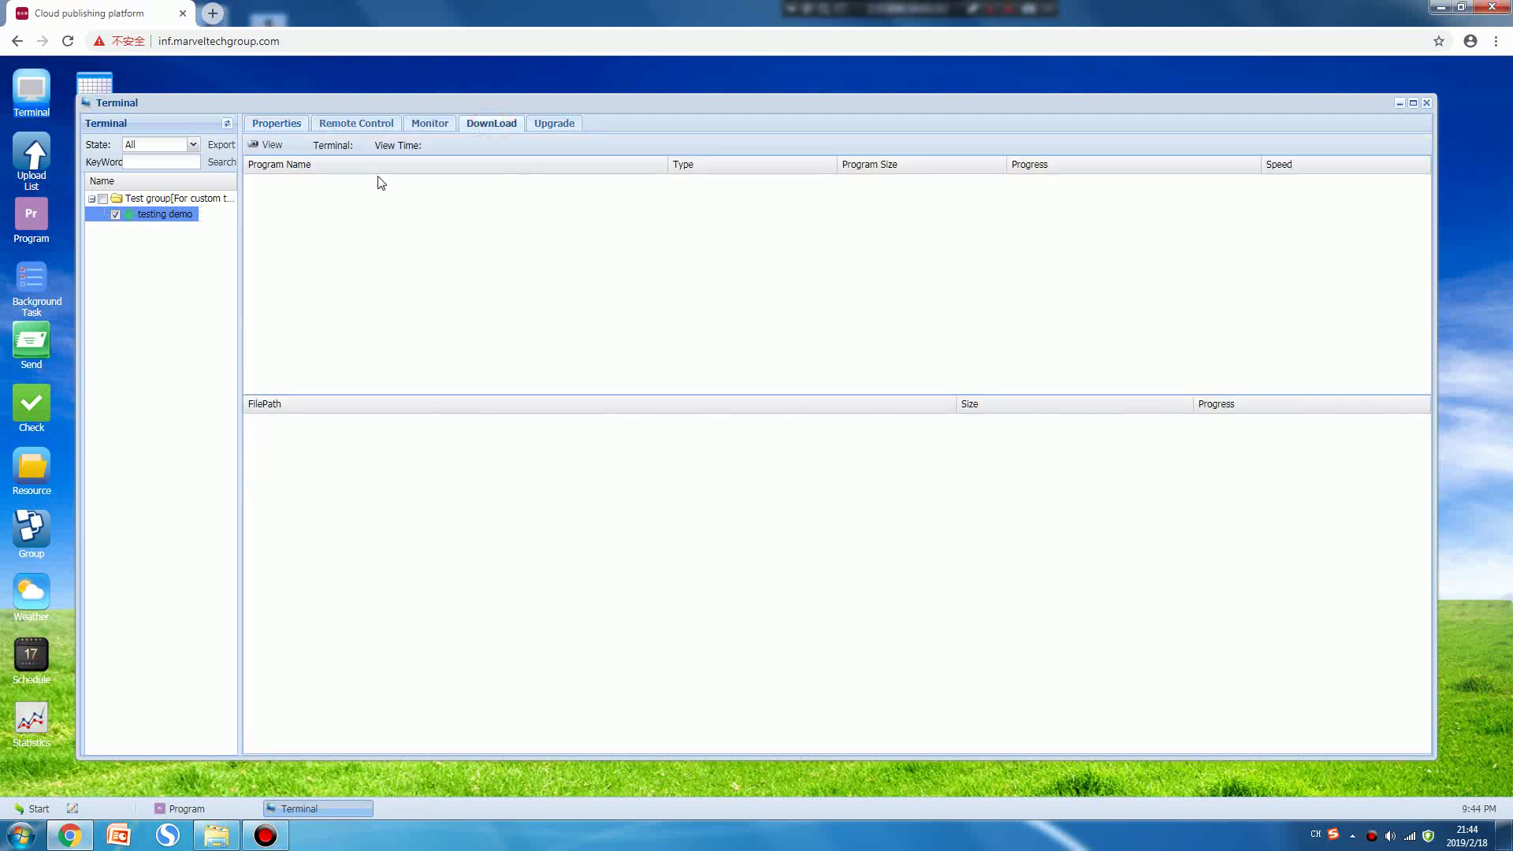
pyautogui.click(266, 146)
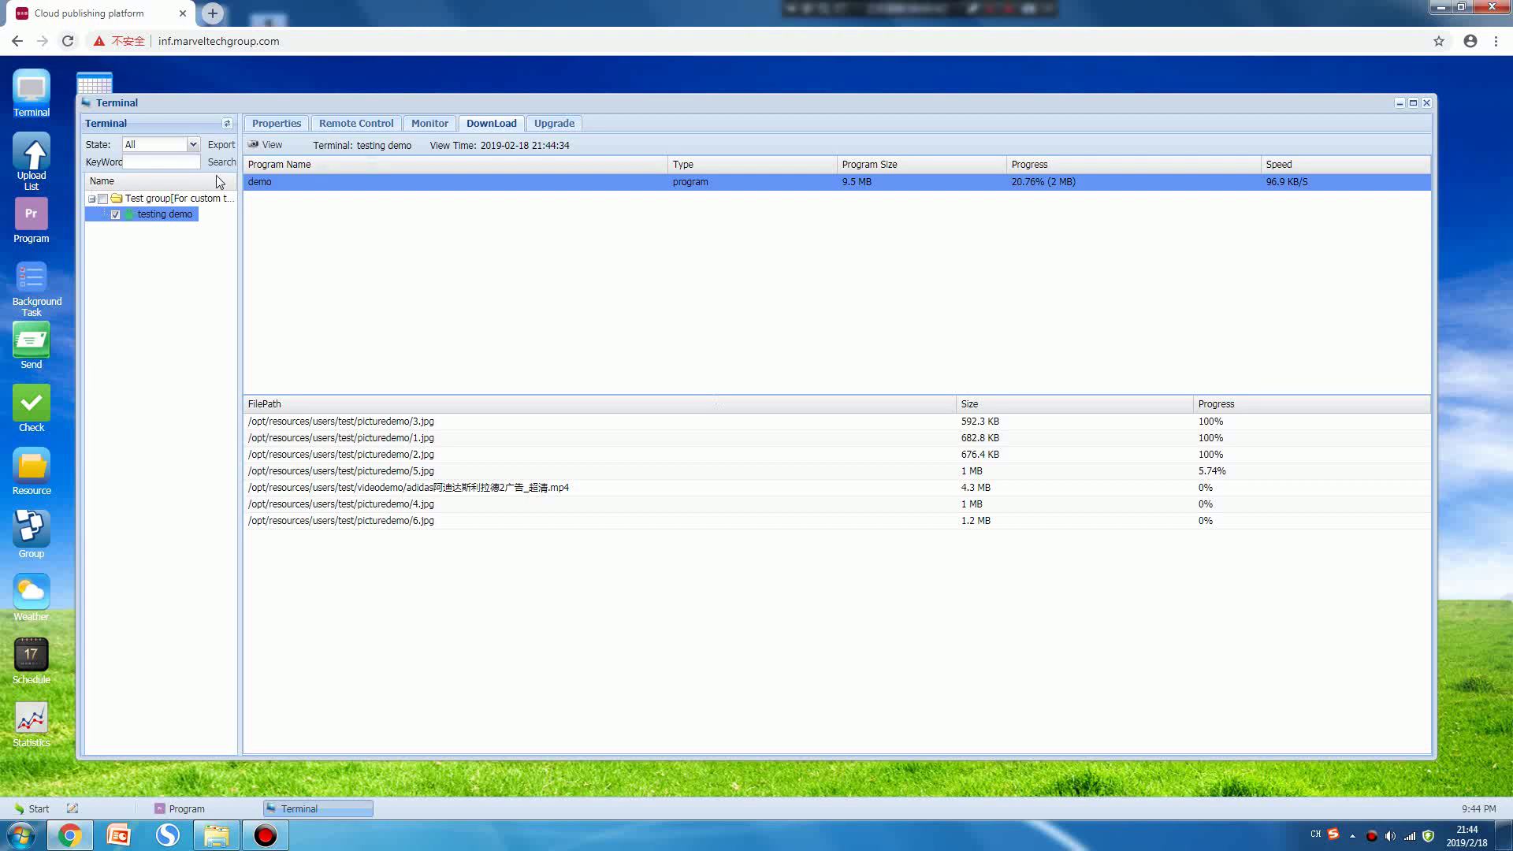
pyautogui.click(268, 145)
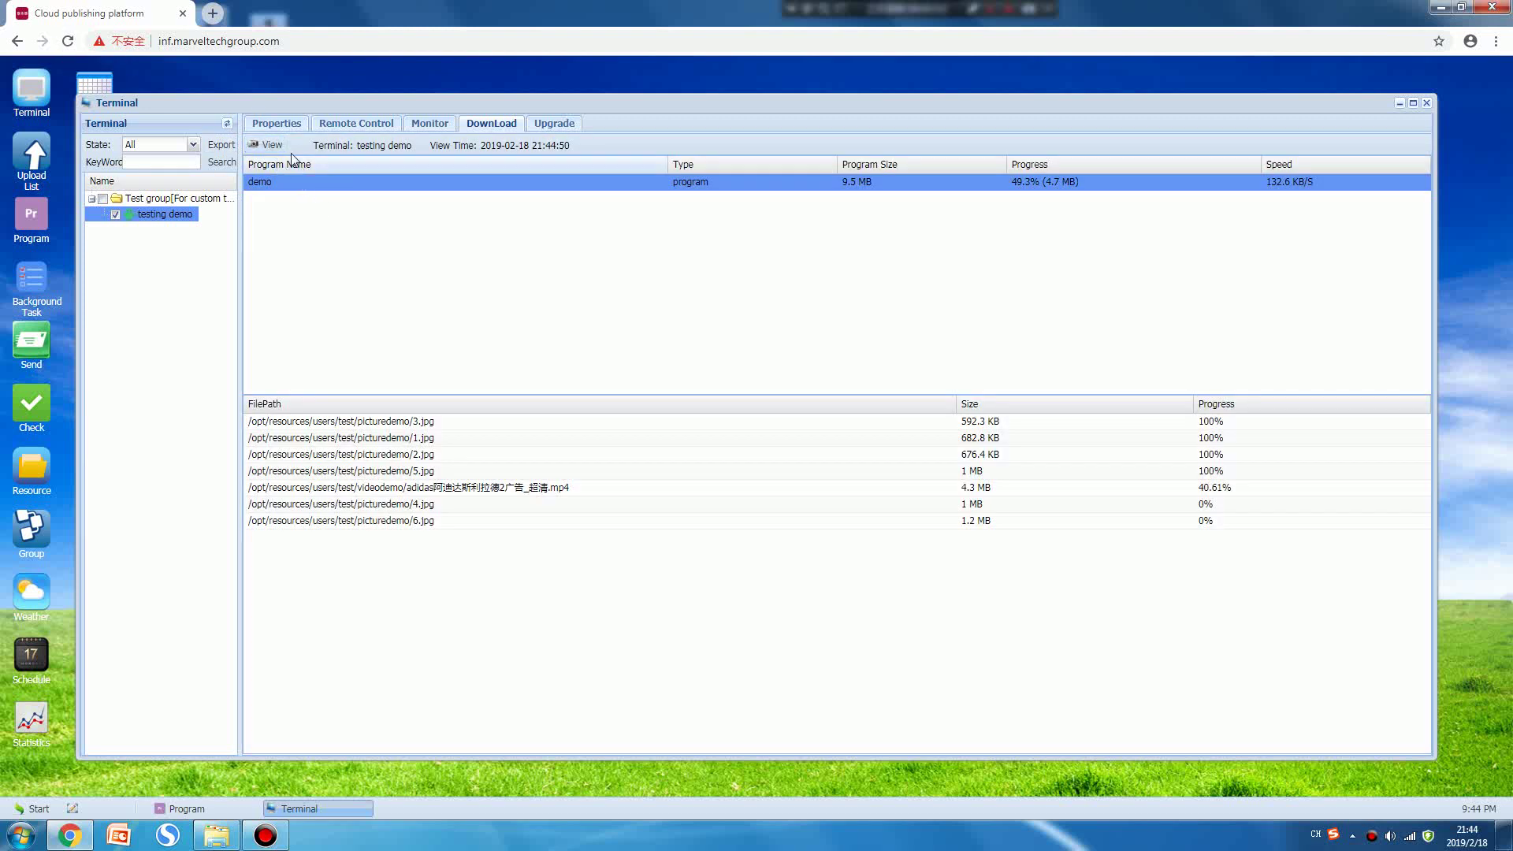
pyautogui.click(266, 147)
pyautogui.click(266, 146)
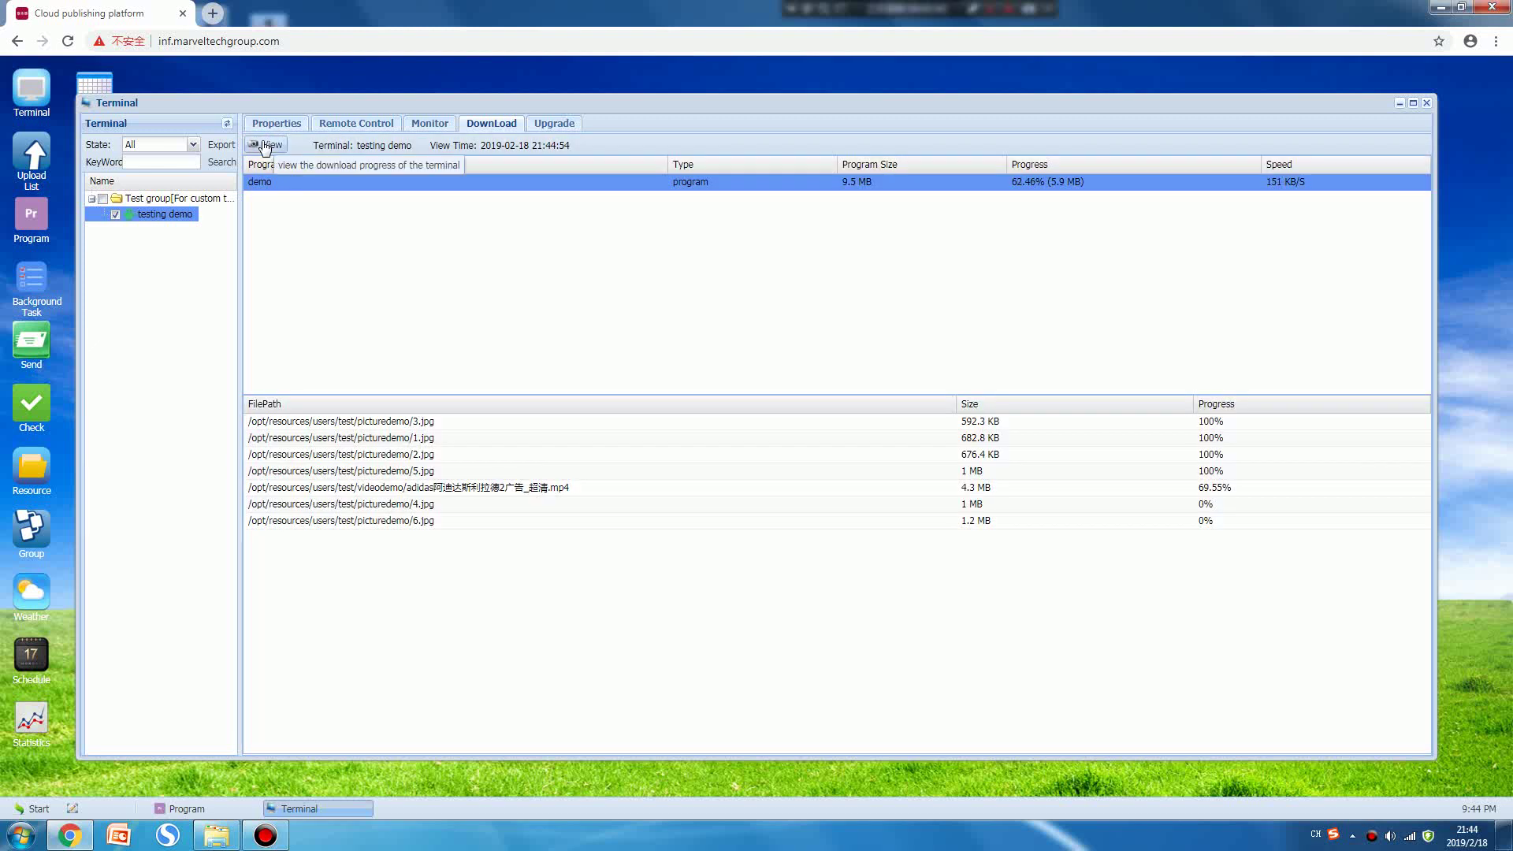
pyautogui.click(266, 147)
pyautogui.click(266, 147)
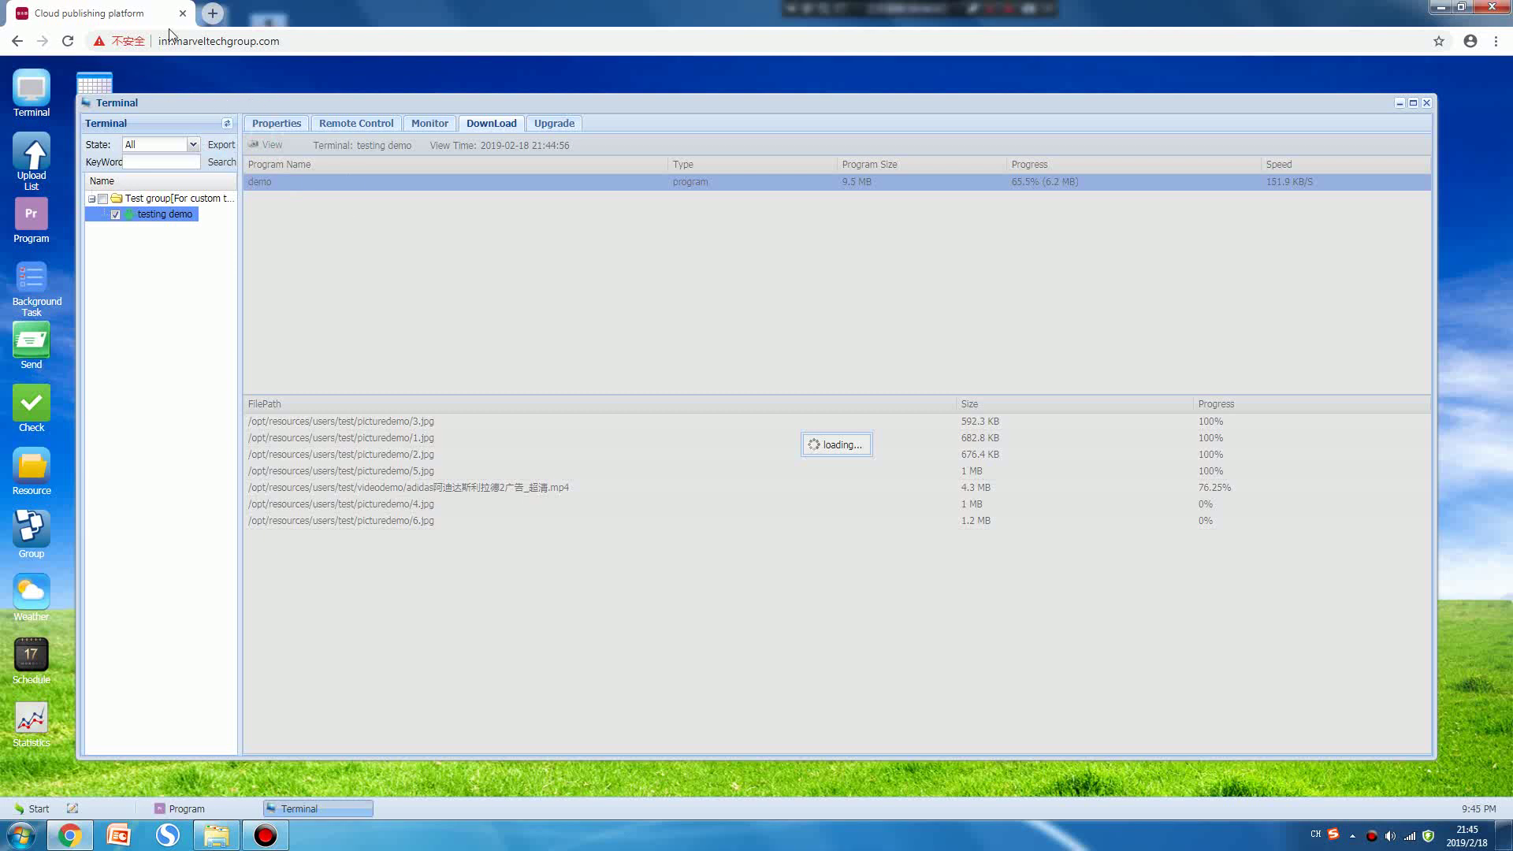
# Step: Reload the platform page in Chrome and restore the browser window from the taskbar
pyautogui.click(67, 41)
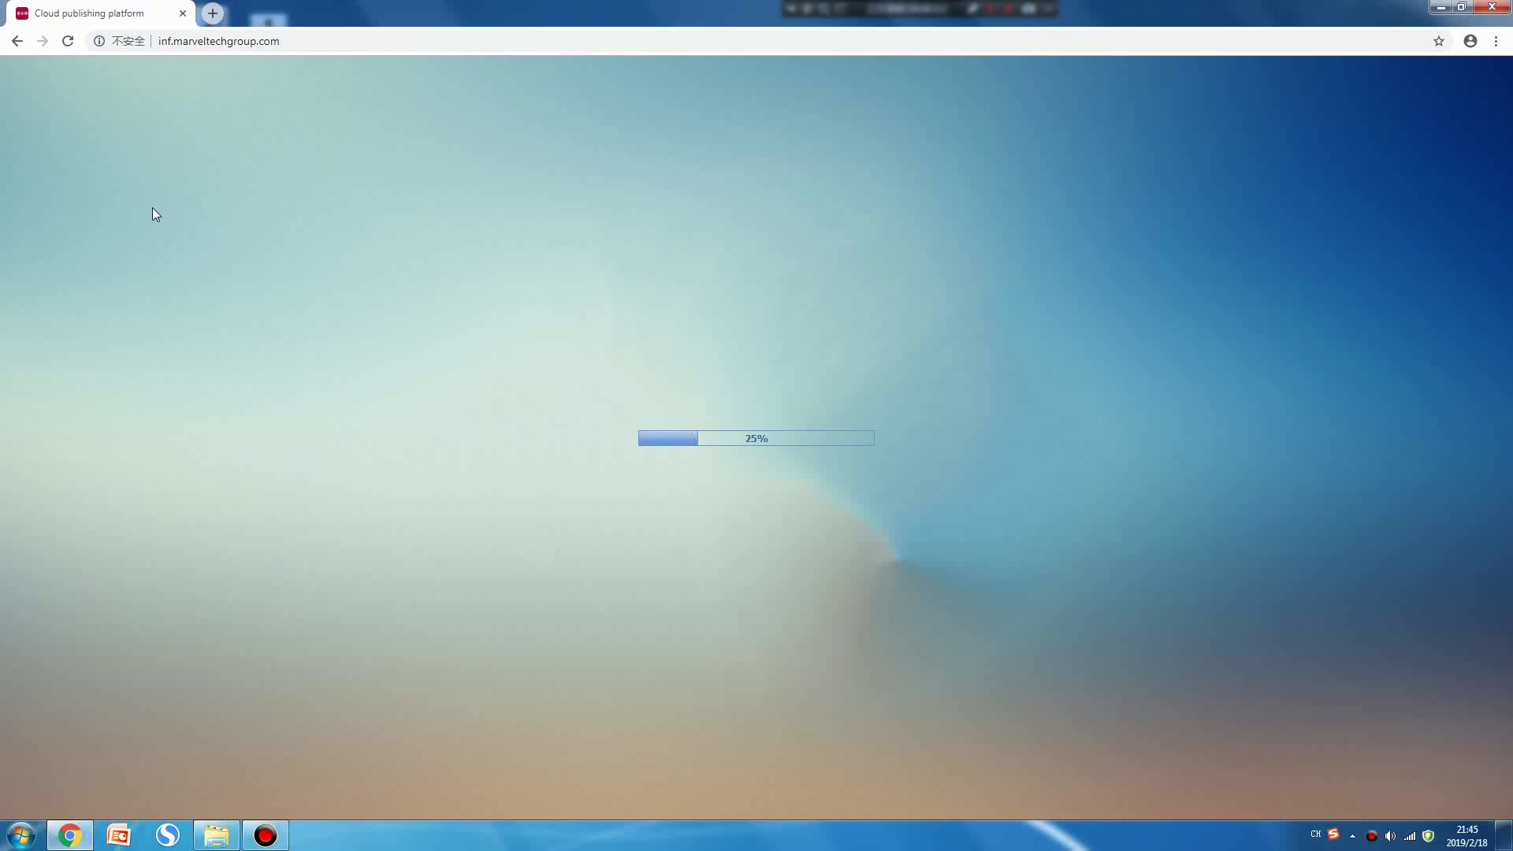
pyautogui.click(68, 41)
pyautogui.click(1440, 7)
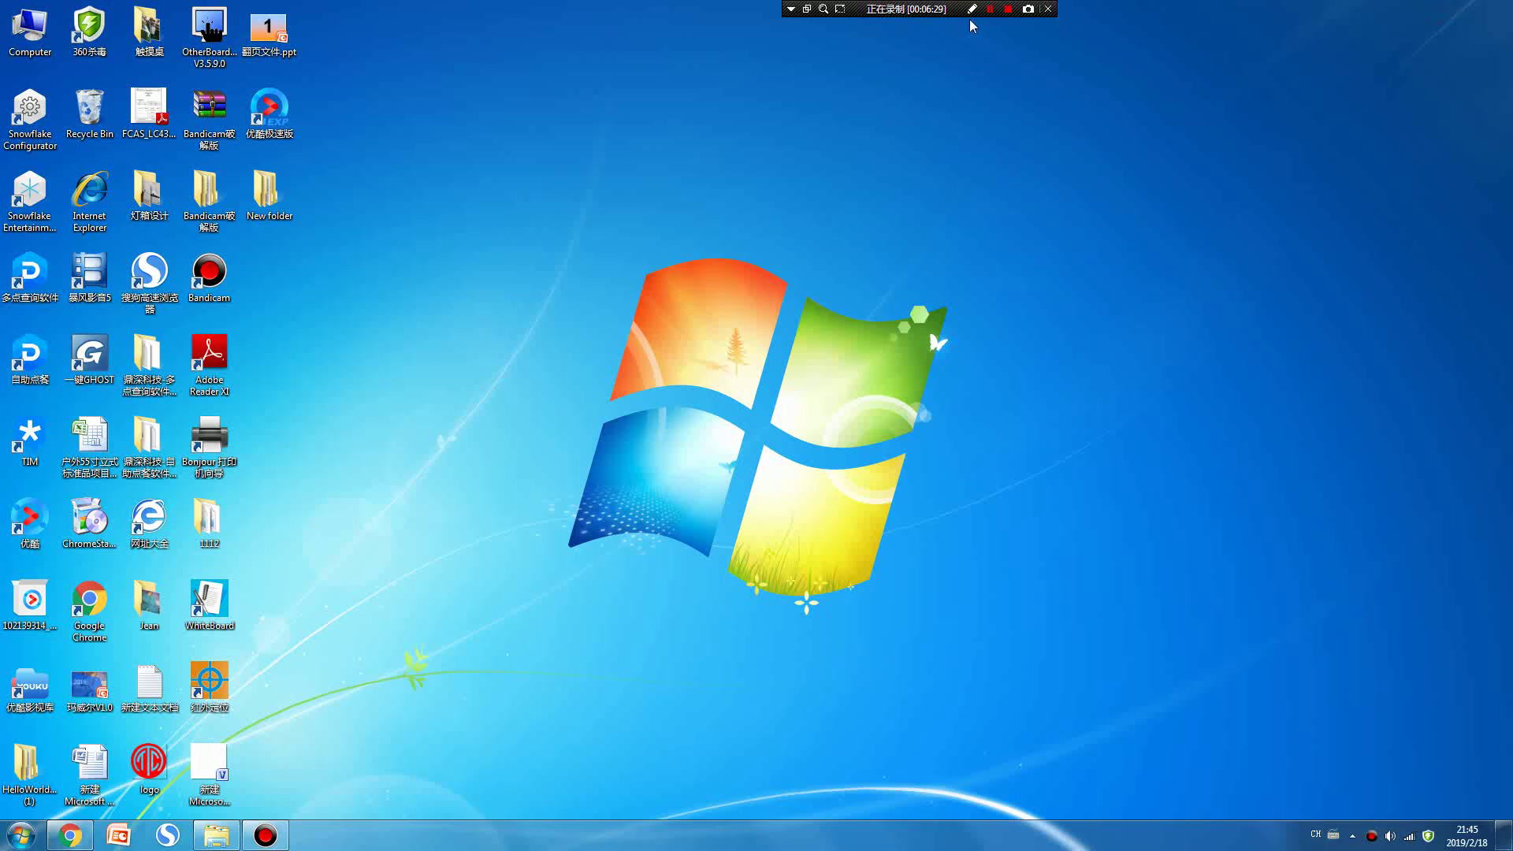
pyautogui.click(990, 8)
pyautogui.click(990, 9)
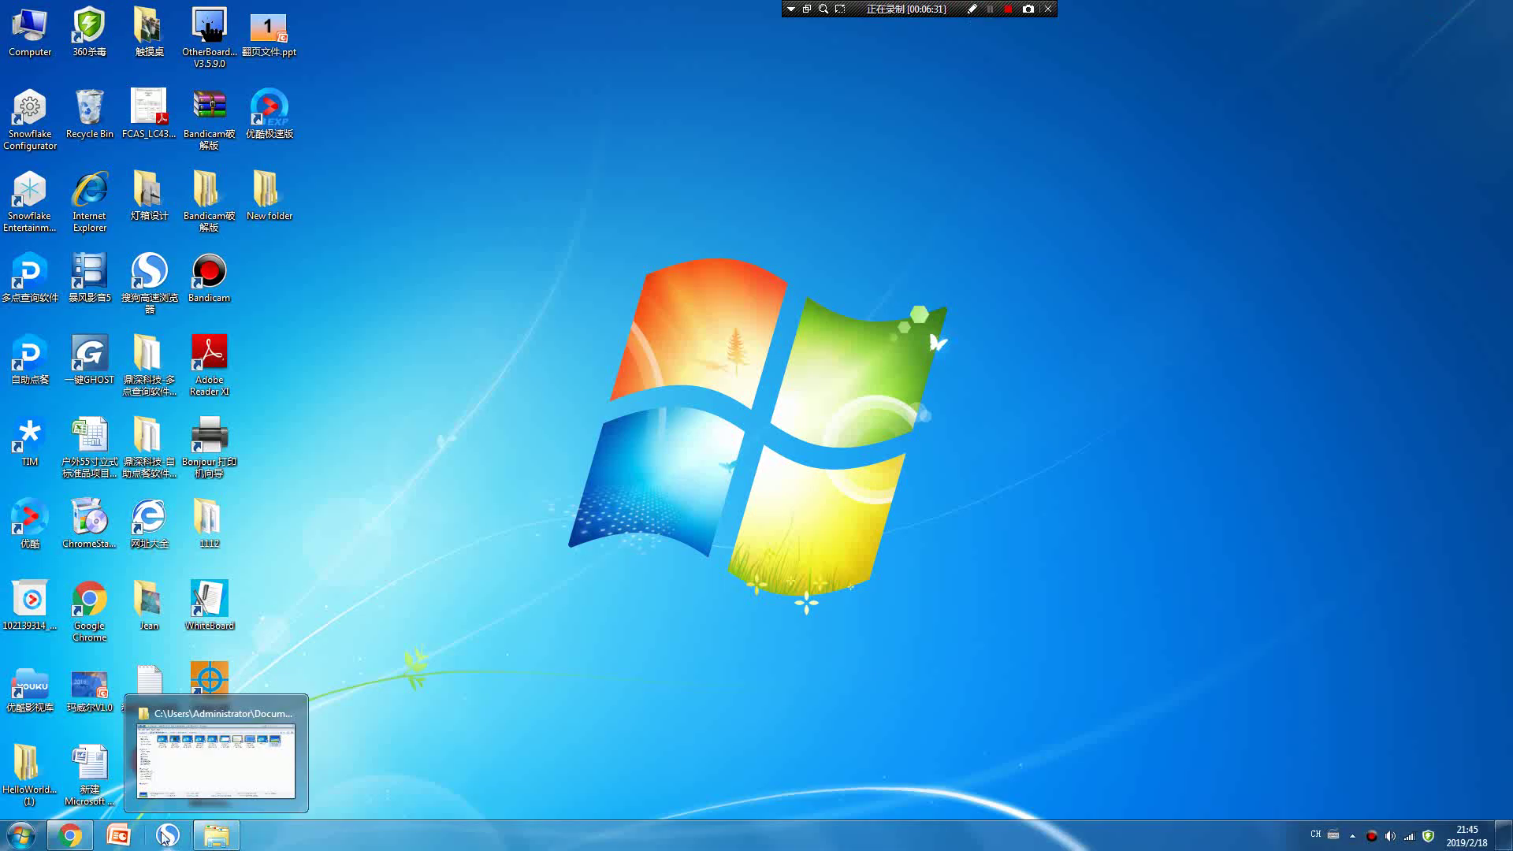
pyautogui.click(59, 847)
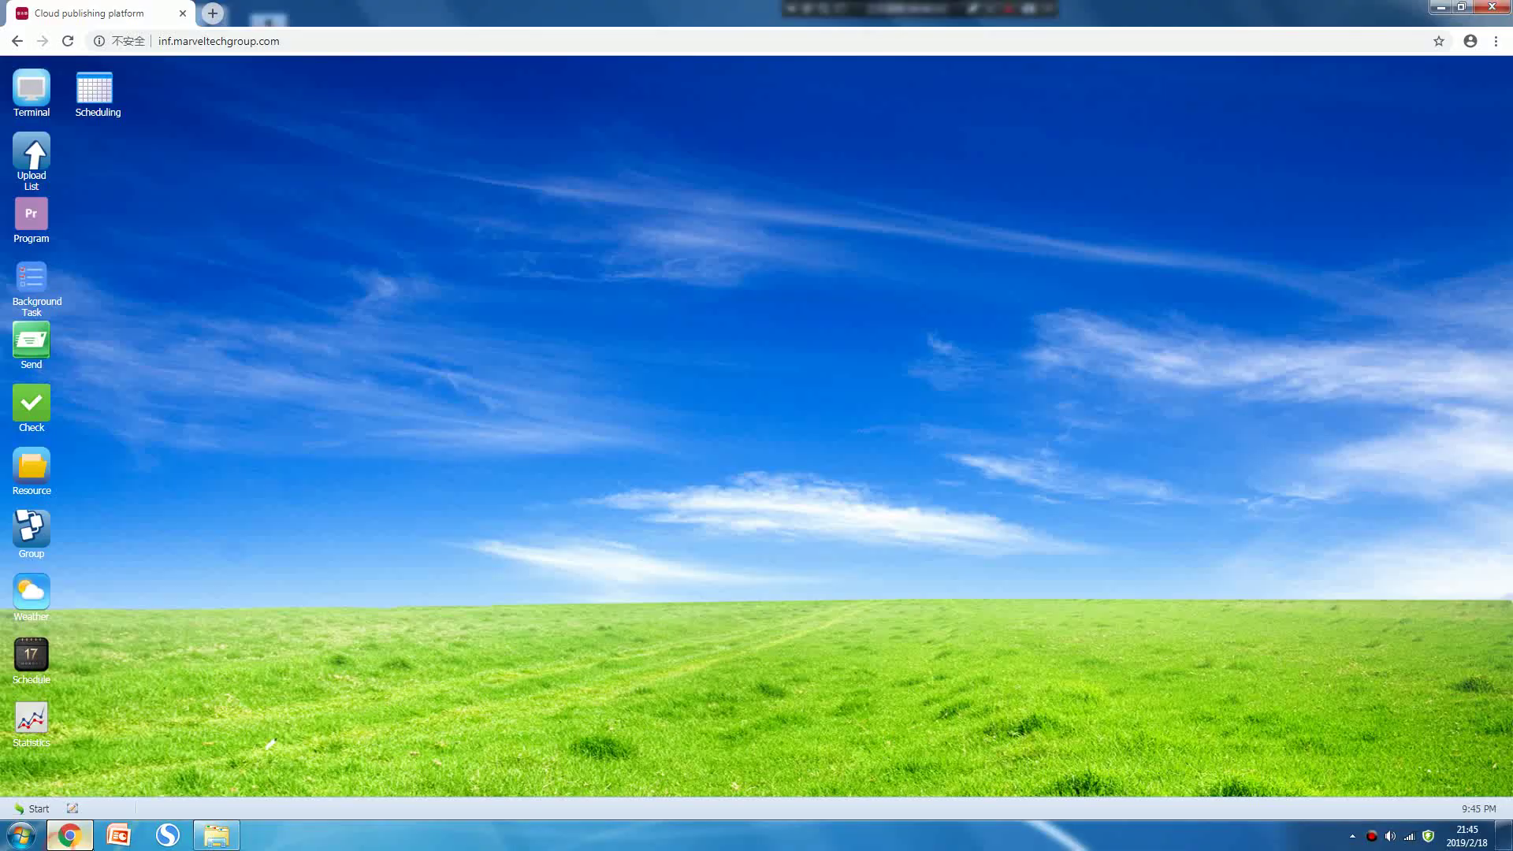
# Step: Check the testing demo terminal's download status: demo at 100% (9.5 MB), all seven files complete
pyautogui.click(26, 95)
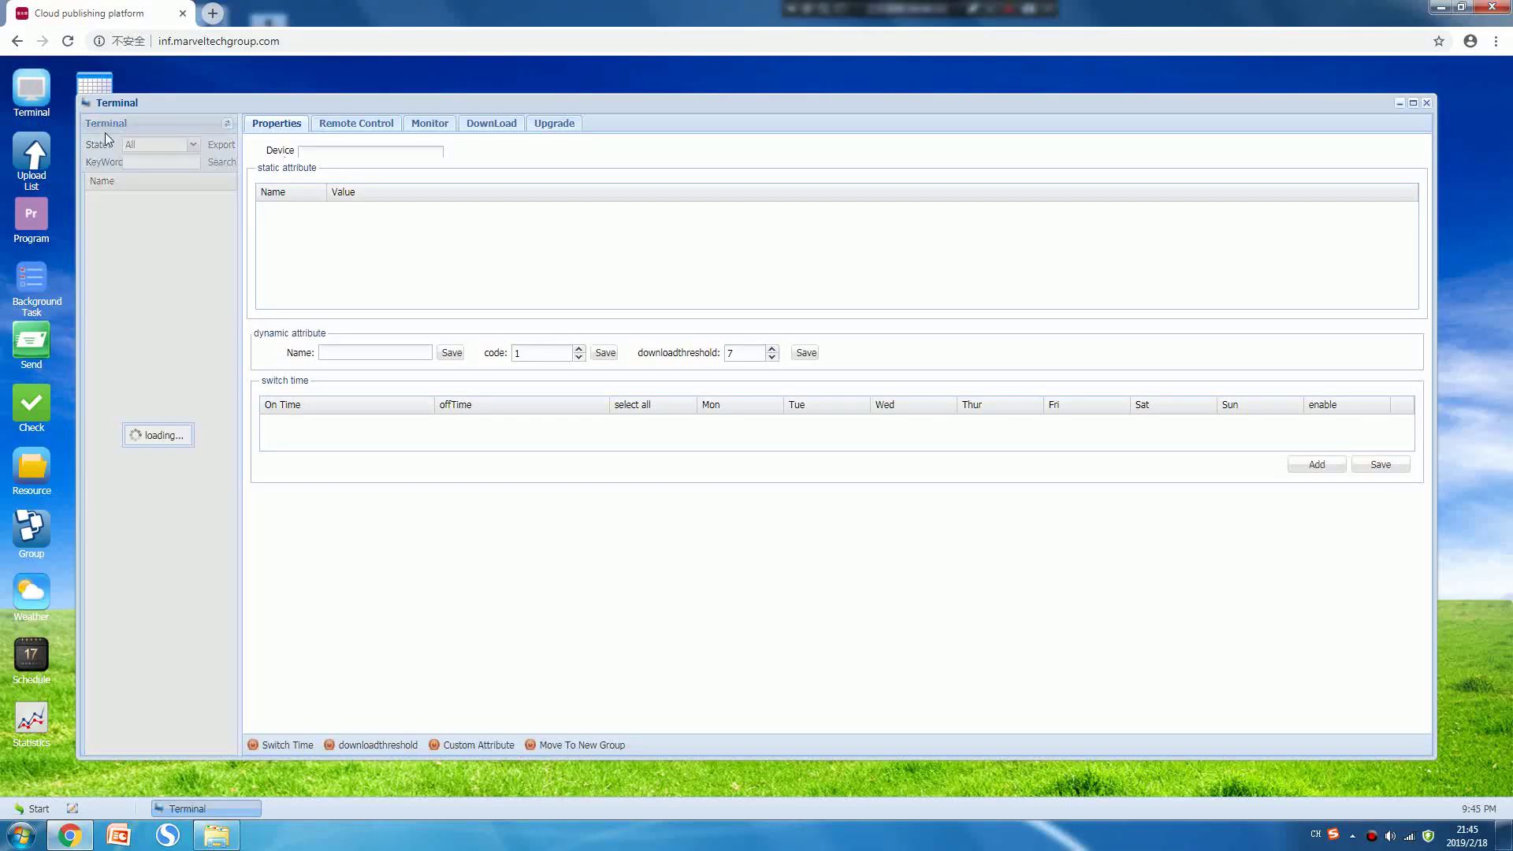
pyautogui.click(504, 124)
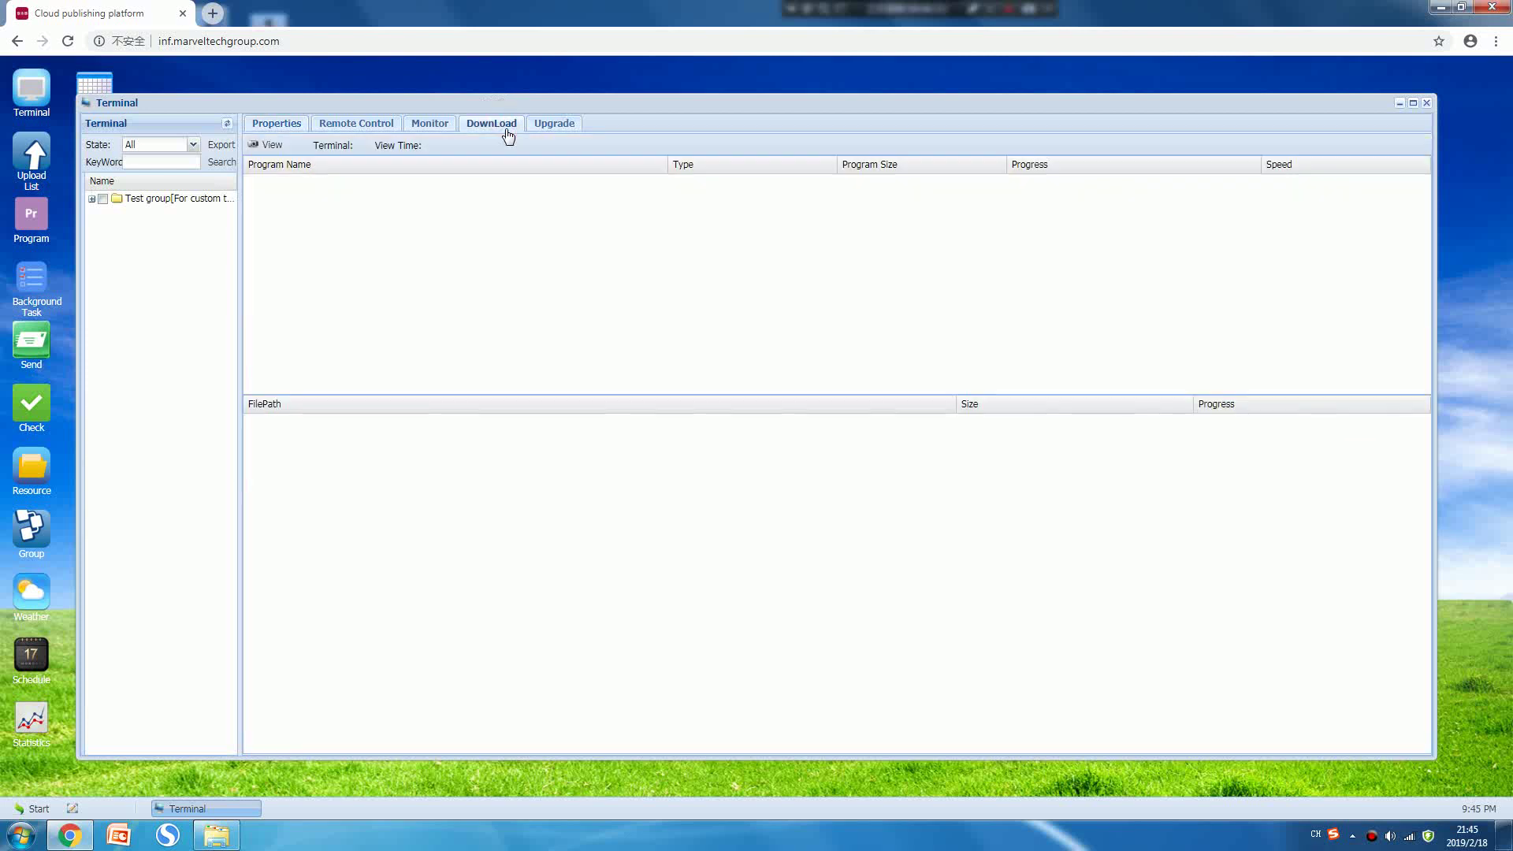
pyautogui.click(93, 199)
pyautogui.click(116, 214)
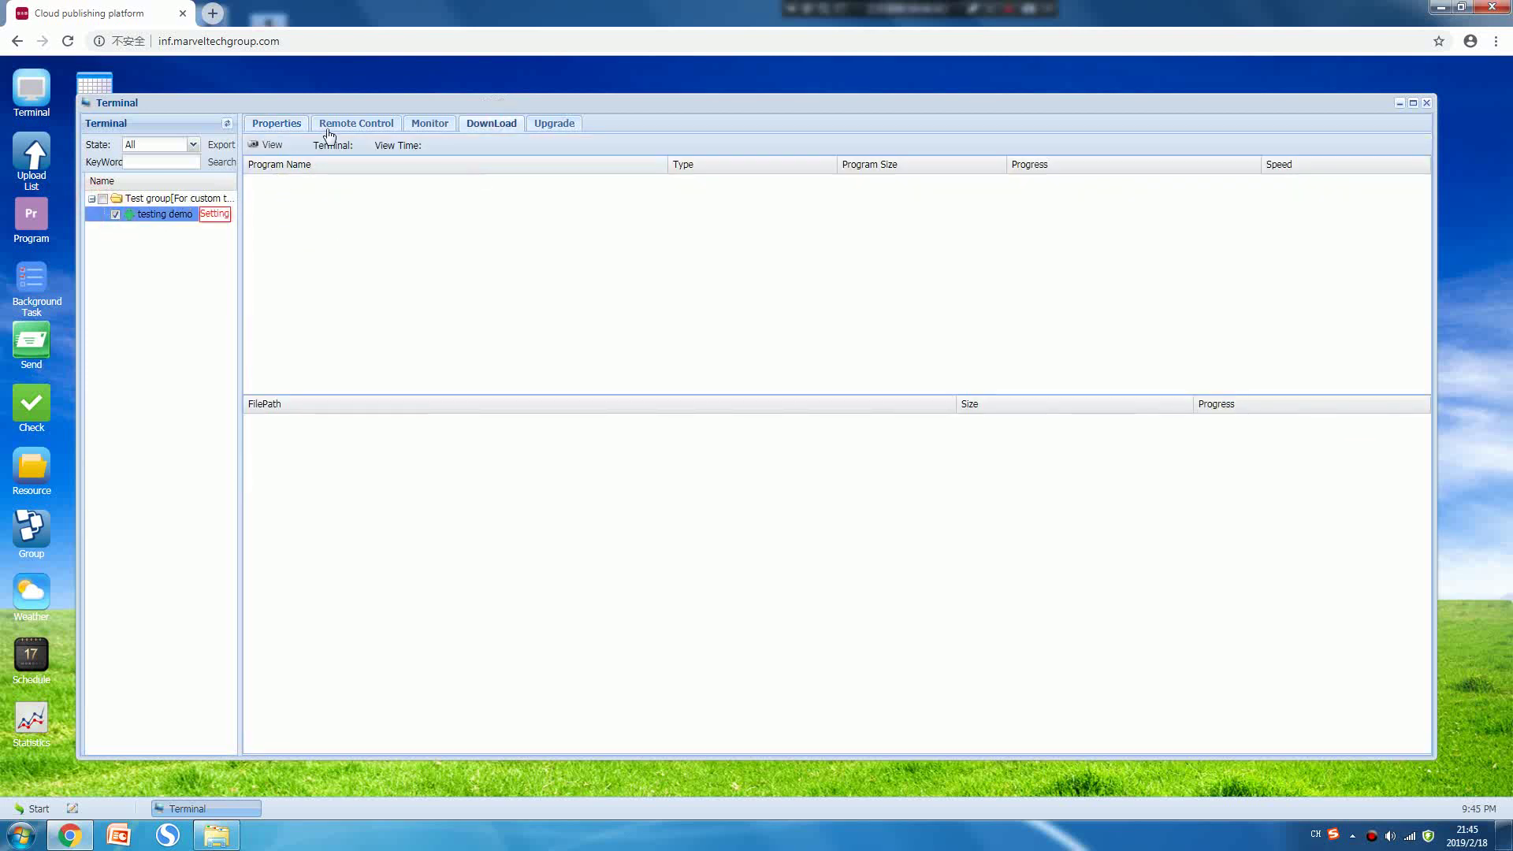
pyautogui.click(267, 145)
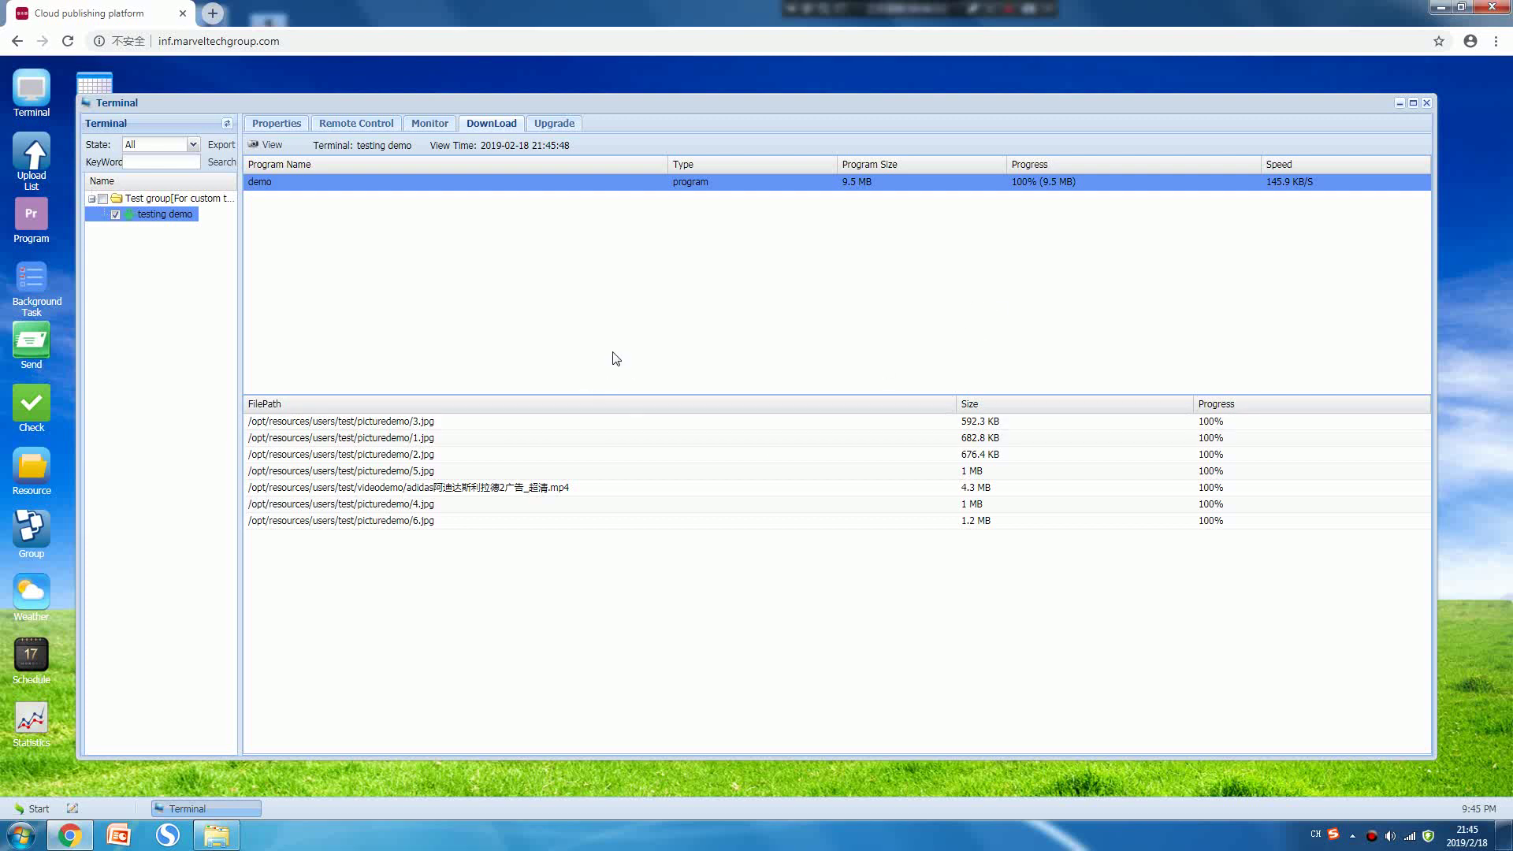
# Step: Capture a screenshot of the testing demo terminal's current display from its Monitor page
pyautogui.click(433, 123)
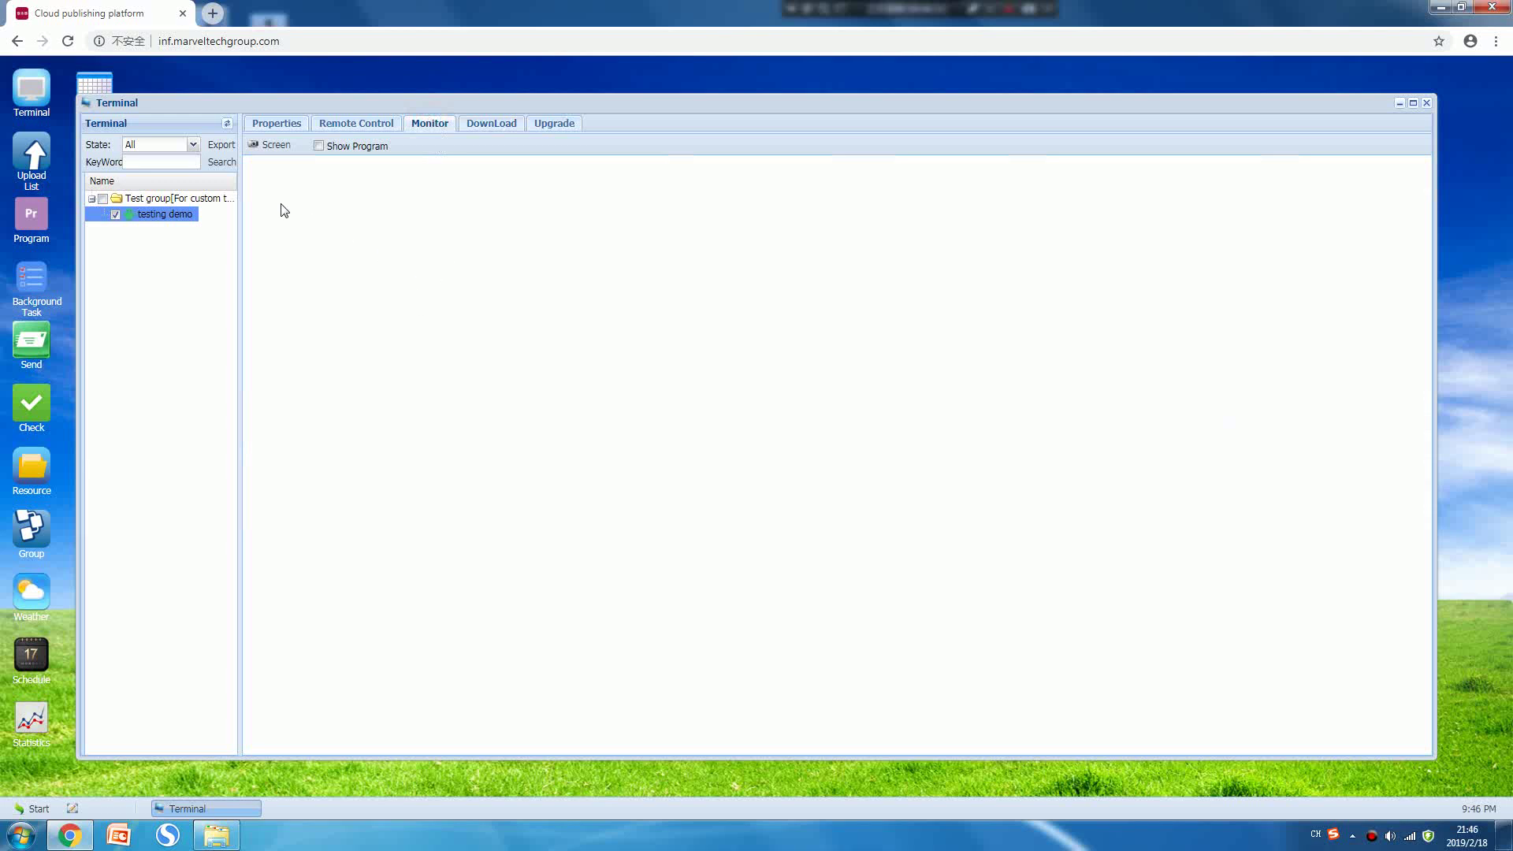
pyautogui.click(253, 145)
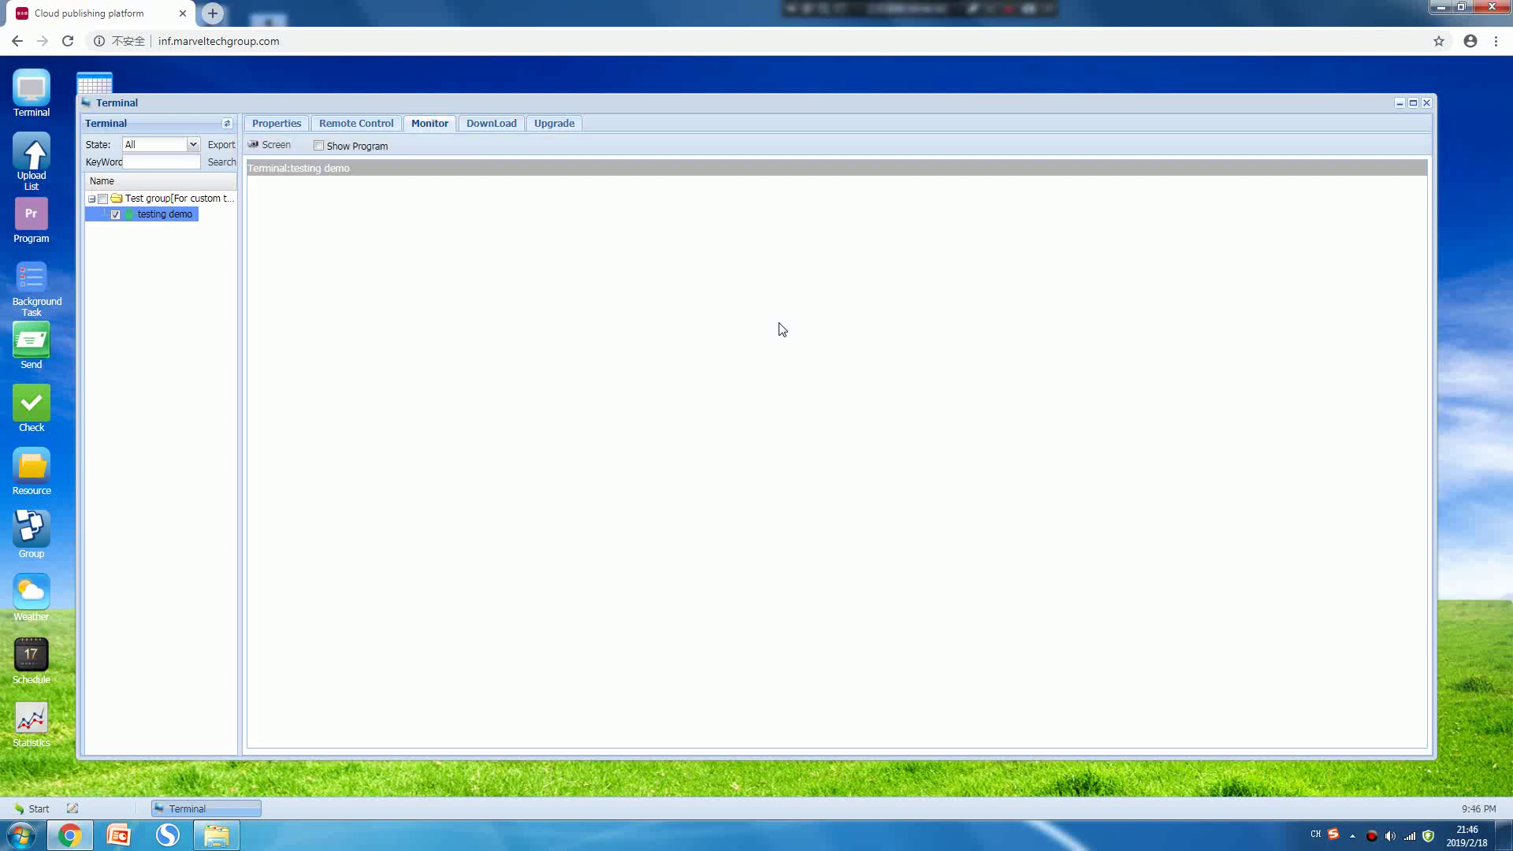